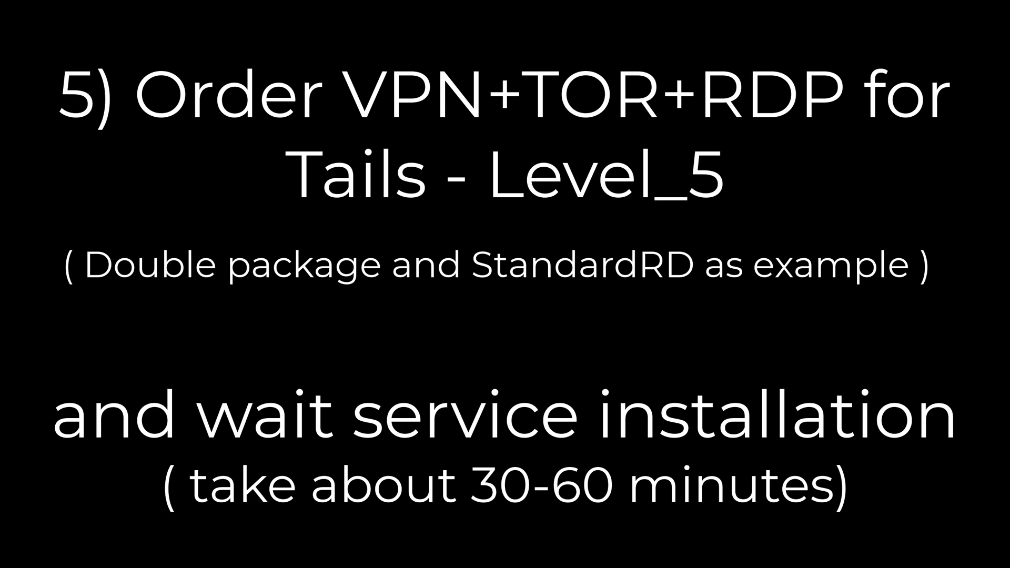
# Step: Go to the vpn.sn Pricing page listing the anonymity-level products
pyautogui.click(637, 148)
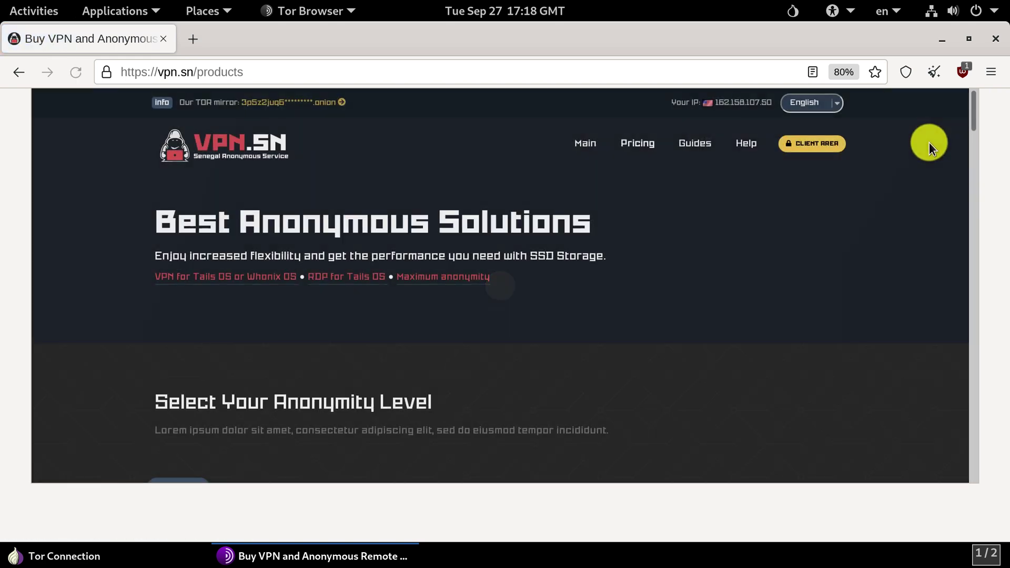
# Step: Set the anonymity slider to Level_5 and pick the DoubleVPN tariff
pyautogui.moveTo(974, 112); pyautogui.dragTo(973, 140)
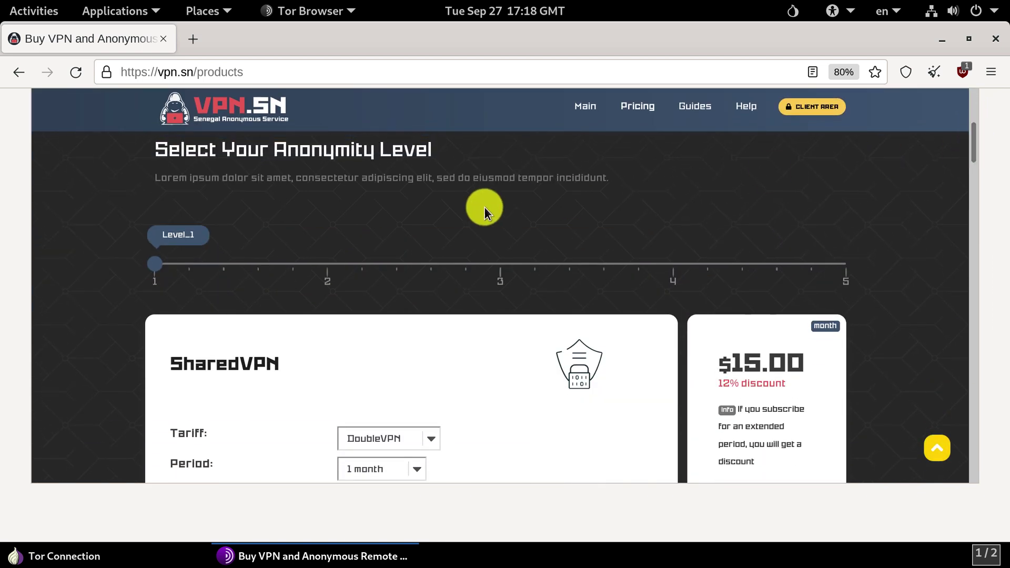
pyautogui.moveTo(166, 234); pyautogui.dragTo(834, 248)
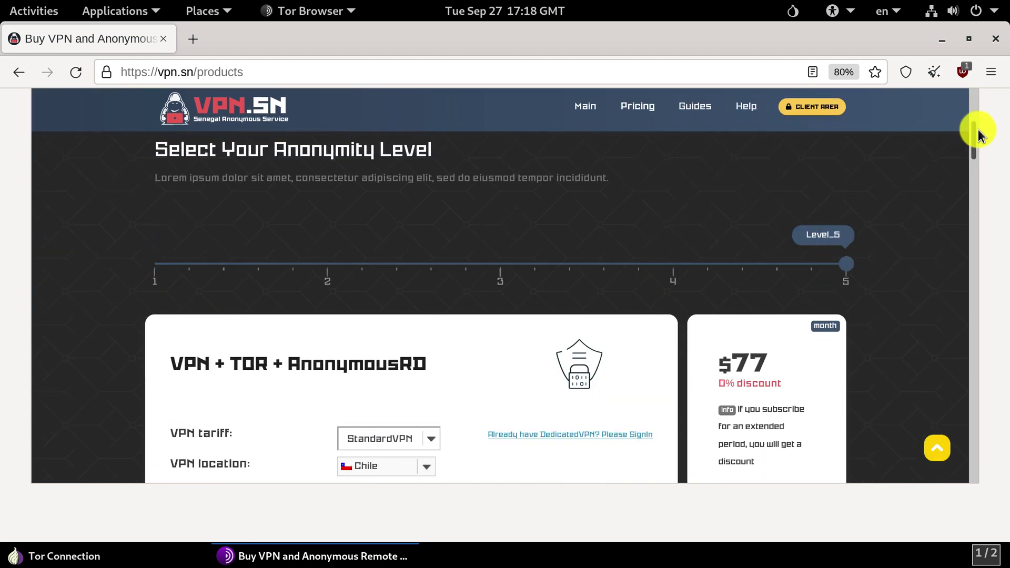
pyautogui.moveTo(969, 134); pyautogui.dragTo(970, 161)
pyautogui.click(399, 265)
pyautogui.click(383, 301)
# Step: Choose England as the first and Netherlands as the second VPN location
pyautogui.click(408, 297)
pyautogui.moveTo(475, 315); pyautogui.dragTo(468, 387)
pyautogui.click(417, 361)
pyautogui.click(428, 320)
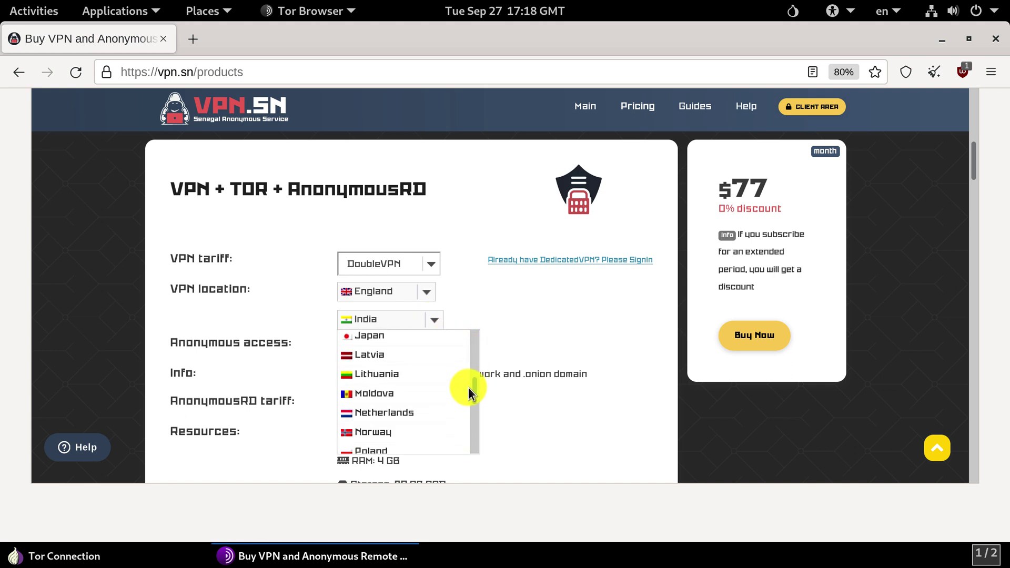
pyautogui.click(436, 406)
# Step: Keep the remote desktop tariff and Germany location, choose Windows 10, and place the $77 order
pyautogui.moveTo(973, 154); pyautogui.dragTo(974, 166)
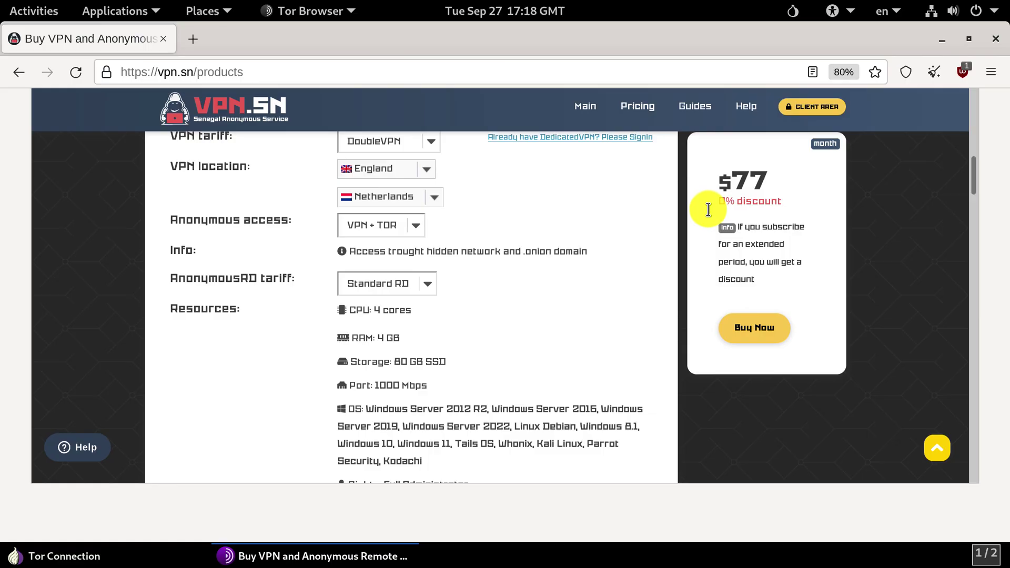
pyautogui.click(429, 283)
pyautogui.click(520, 290)
pyautogui.moveTo(971, 171); pyautogui.dragTo(972, 210)
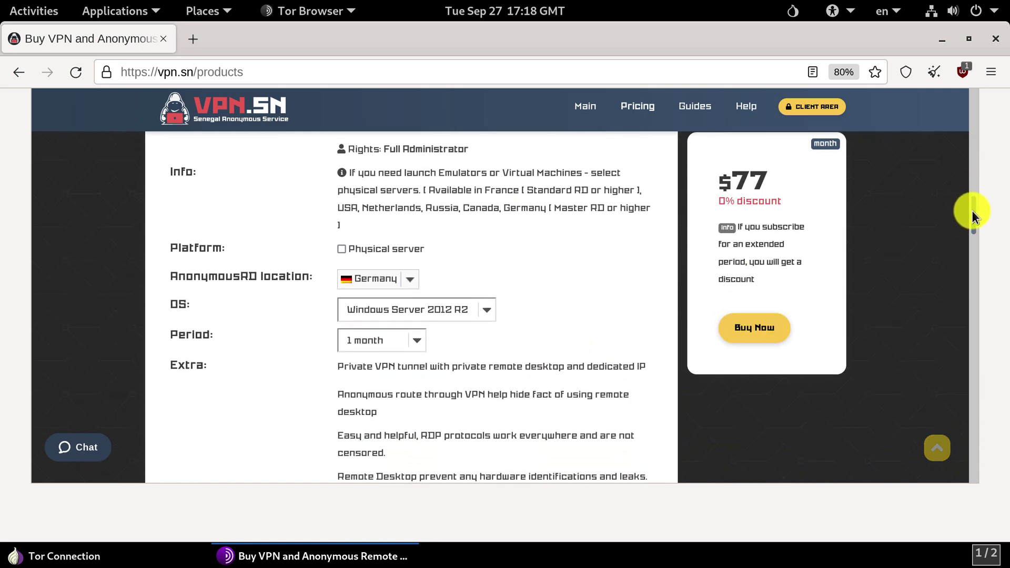
pyautogui.click(421, 276)
pyautogui.click(516, 249)
pyautogui.click(494, 307)
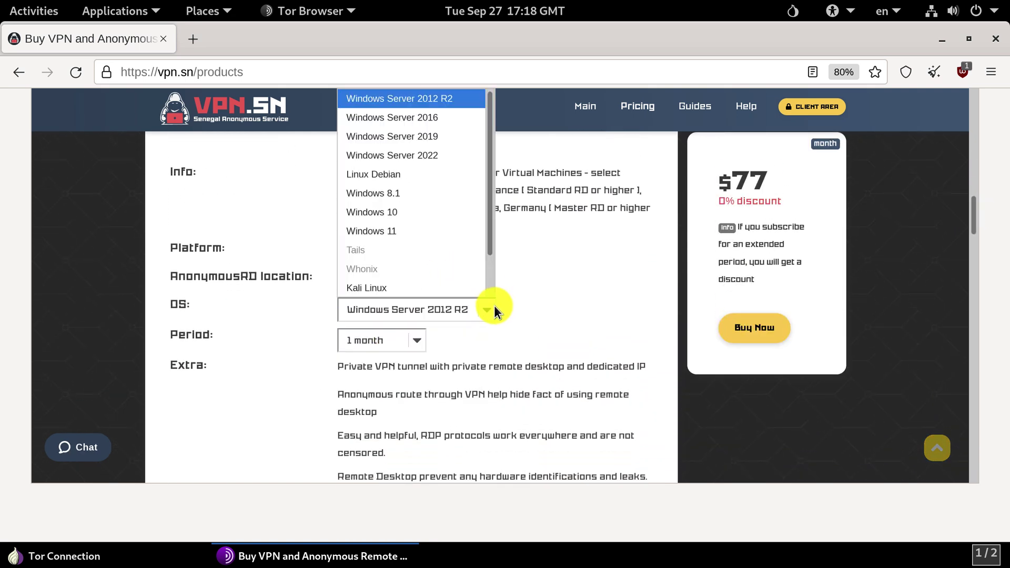
pyautogui.click(405, 211)
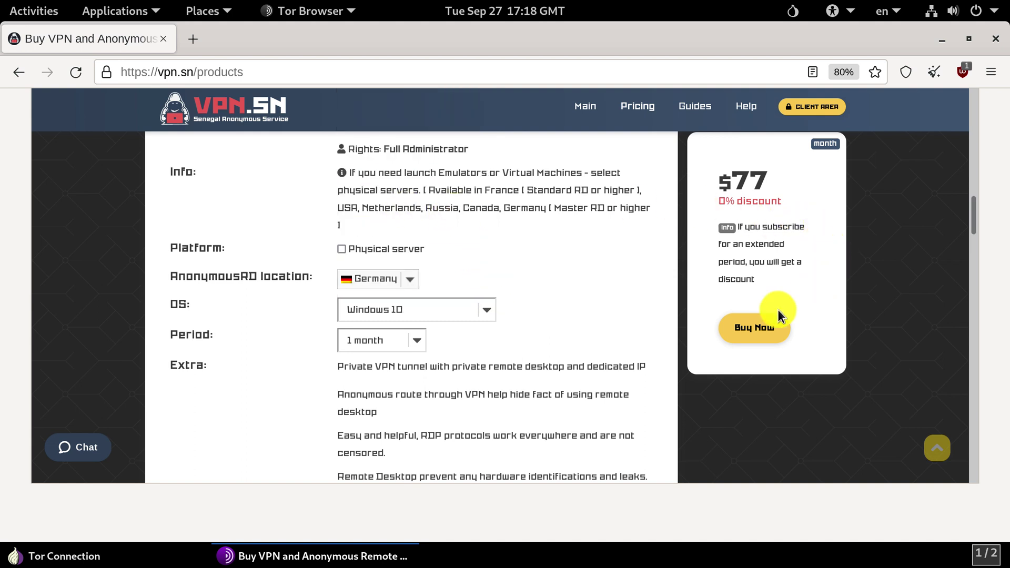
pyautogui.click(747, 328)
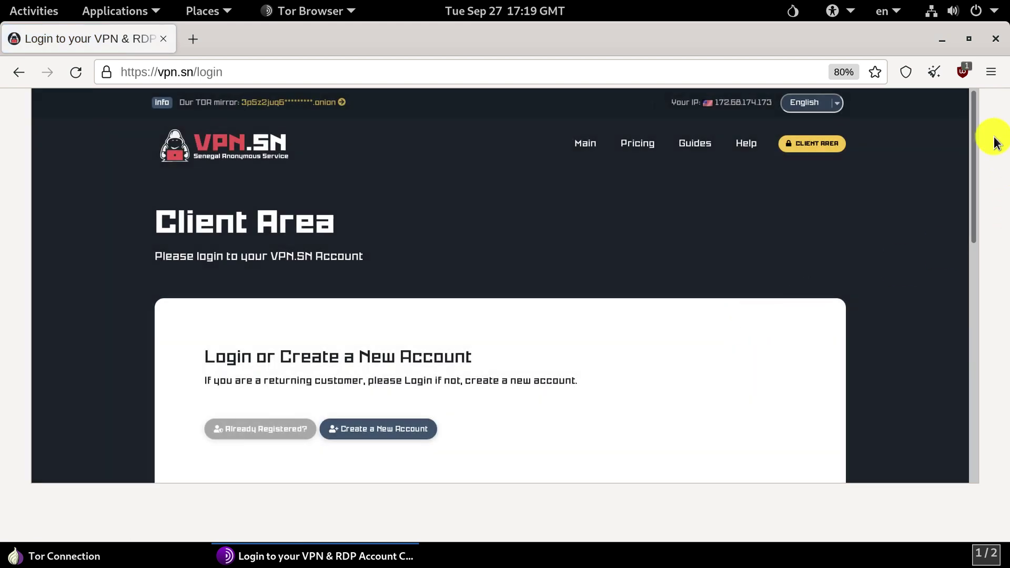
# Step: Switch to the new-account form and enter the account e-mail address
pyautogui.moveTo(973, 120); pyautogui.dragTo(978, 180)
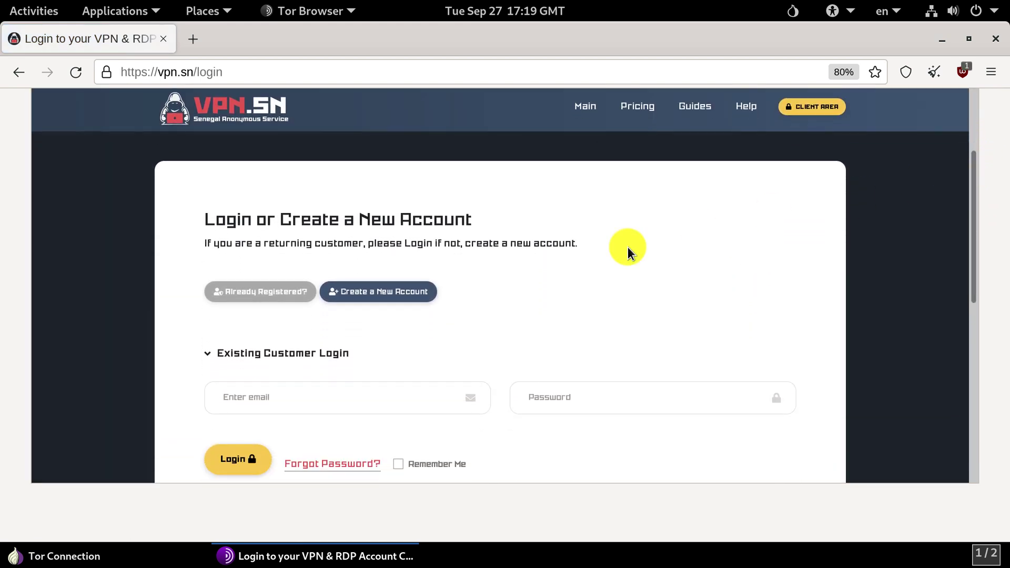
pyautogui.click(399, 293)
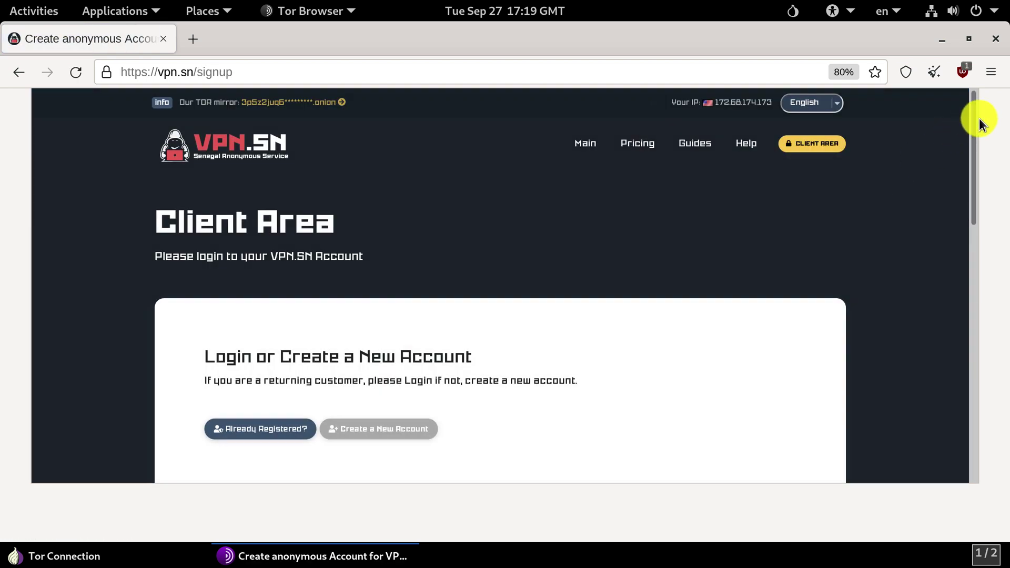
pyautogui.moveTo(976, 119); pyautogui.dragTo(974, 229)
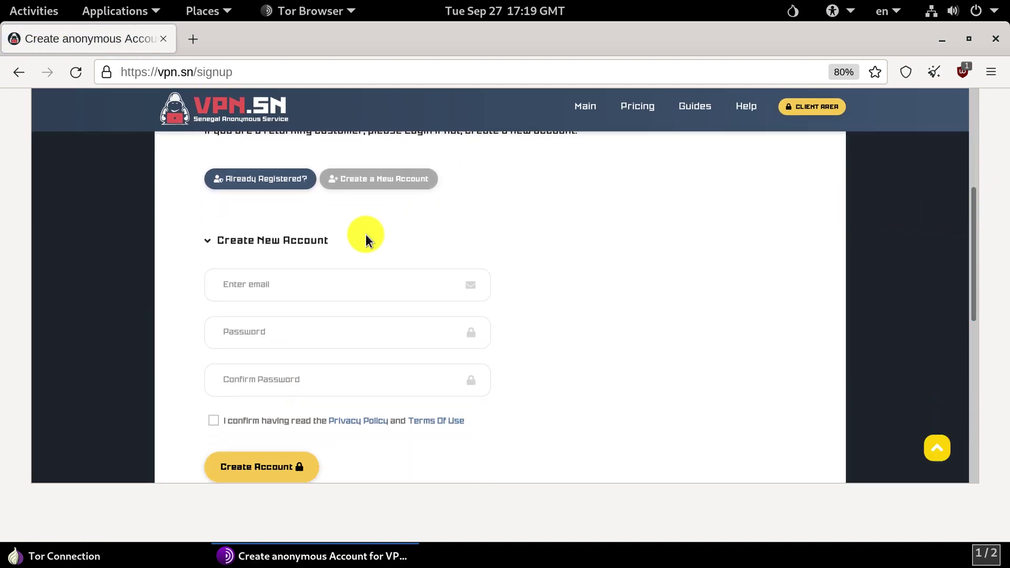
pyautogui.click(264, 284)
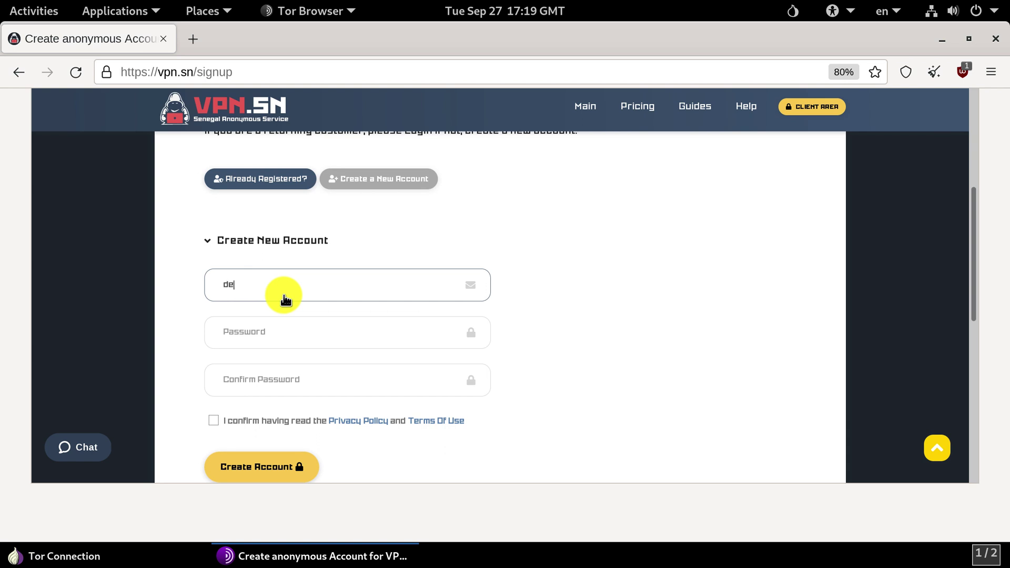
# Step: Enter and confirm the account password, accept the privacy policy, and create the account
pyautogui.click(300, 329)
pyautogui.write('•••••')
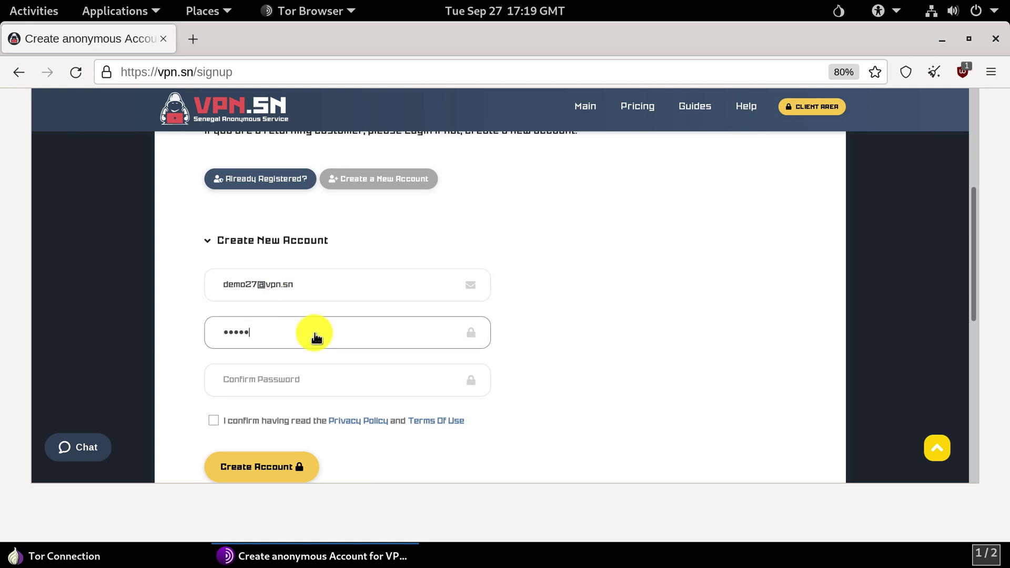
pyautogui.write('•')
pyautogui.click(302, 378)
pyautogui.write('•••••')
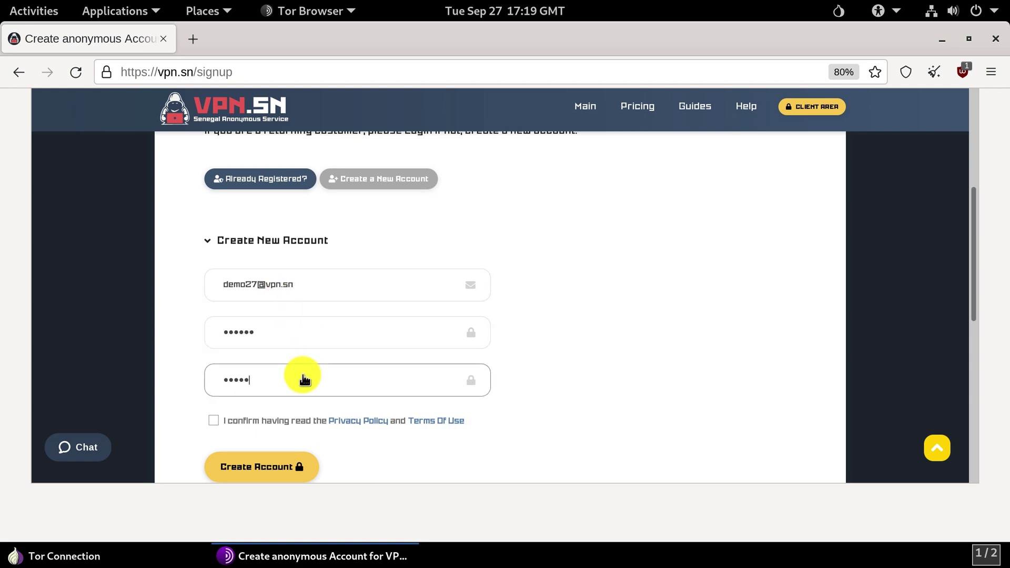
pyautogui.write('•')
pyautogui.click(271, 418)
pyautogui.click(266, 471)
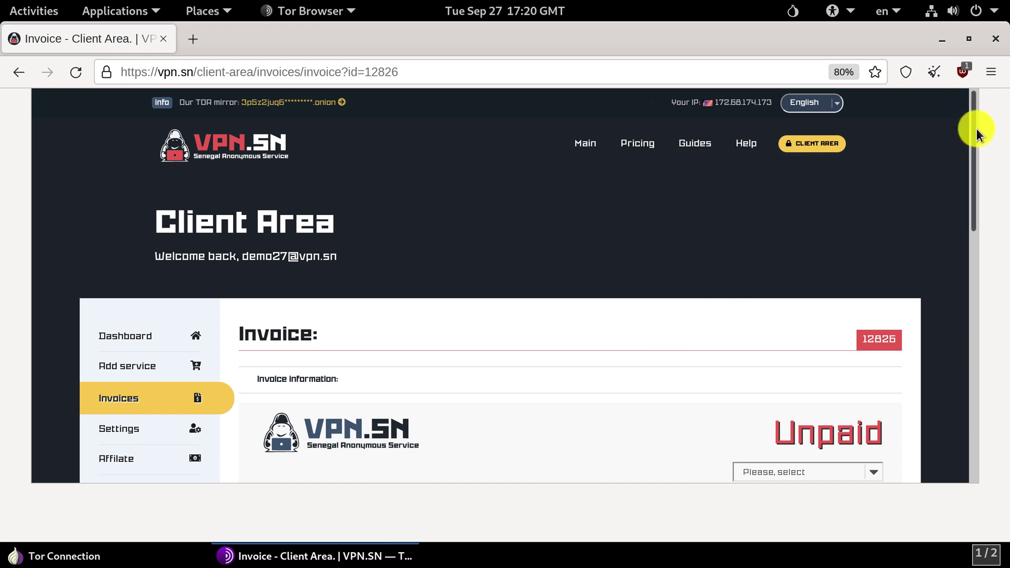
# Step: Select Bitcoin as the invoice's payment method
pyautogui.scroll(-5, 976, 127)
pyautogui.moveTo(984, 182); pyautogui.dragTo(996, 243)
pyautogui.click(793, 199)
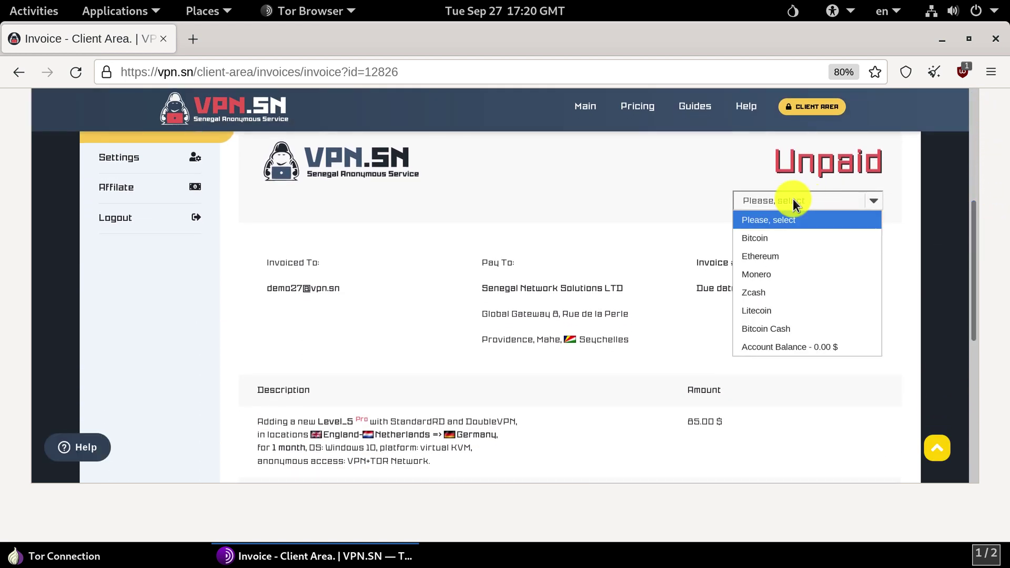
pyautogui.click(760, 242)
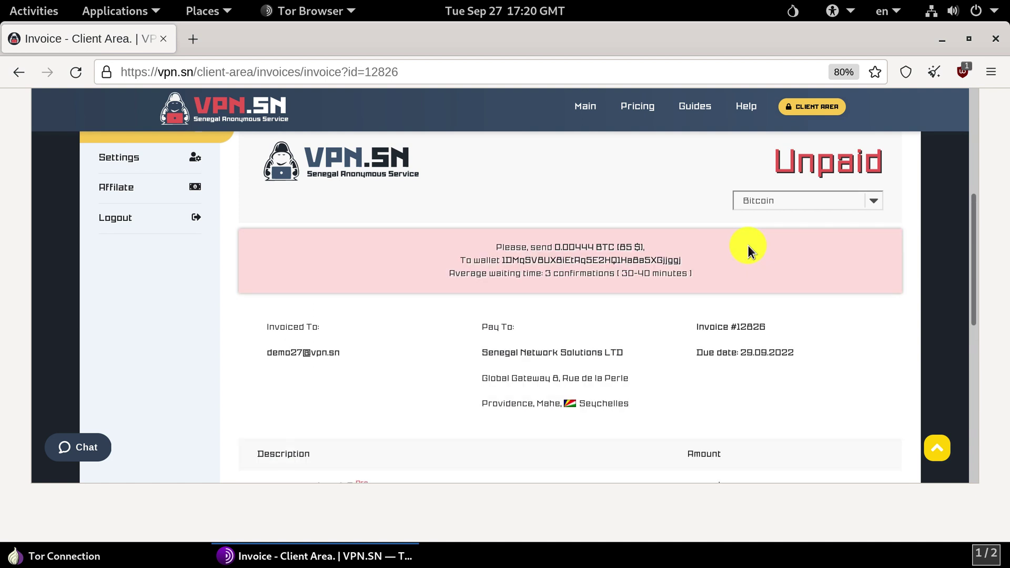
# Step: Copy the Bitcoin wallet address for the 0.00444 BTC payment
pyautogui.doubleClick(667, 257)
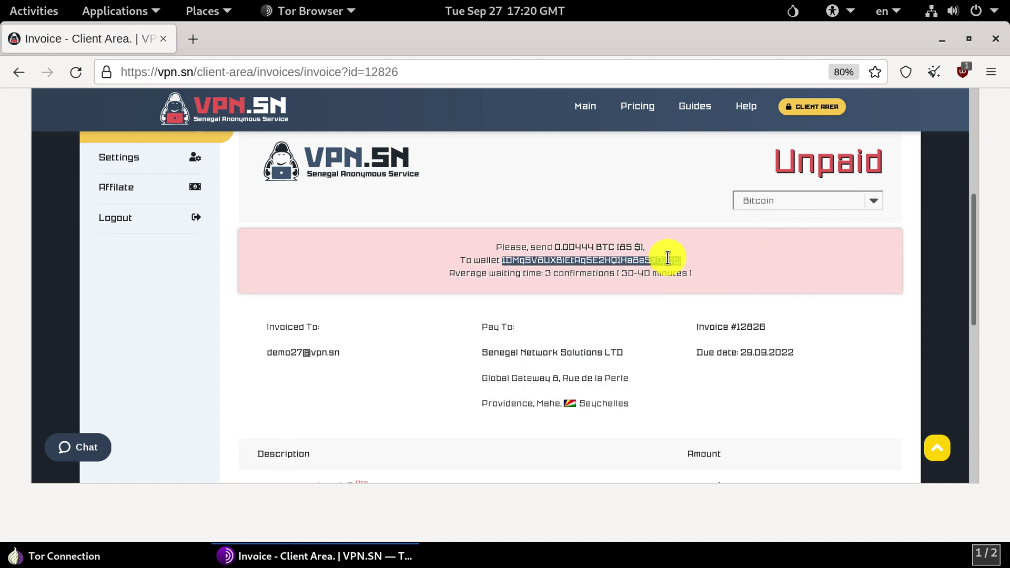
pyautogui.rightClick(683, 259)
pyautogui.click(699, 267)
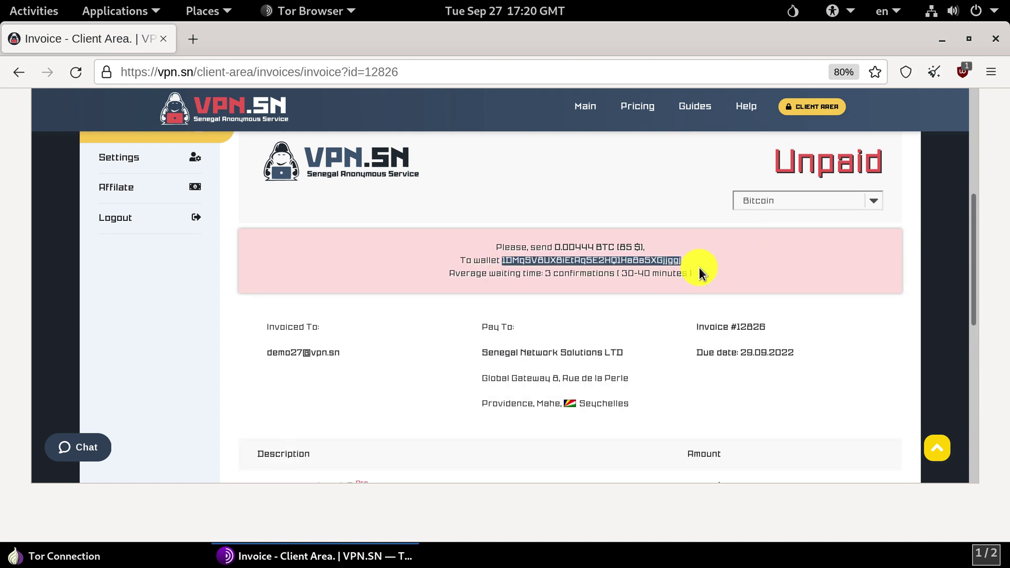
pyautogui.moveTo(554, 247); pyautogui.dragTo(605, 246)
pyautogui.click(605, 246)
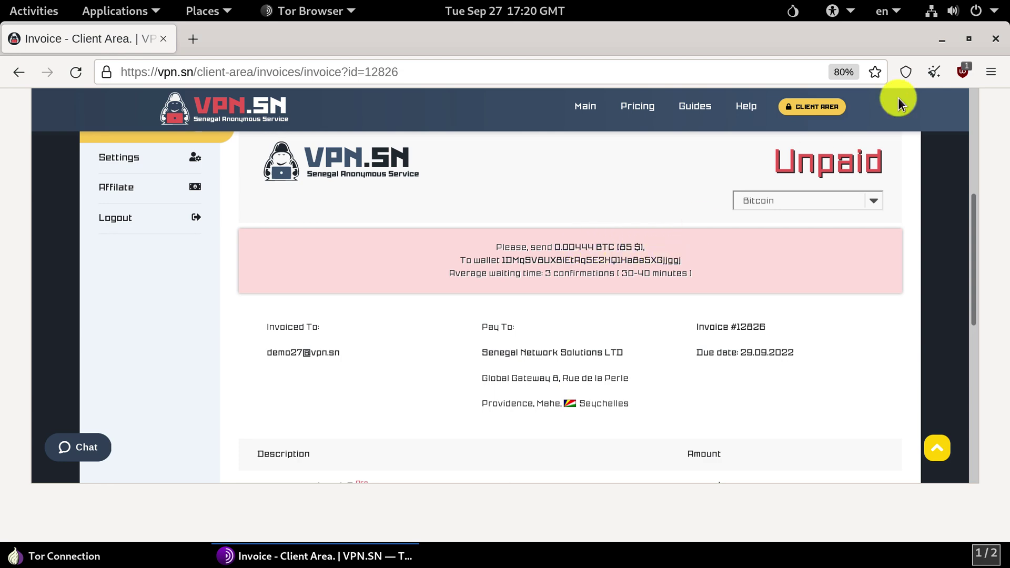
# Step: Reload the invoice to confirm it now shows Paid
pyautogui.click(942, 39)
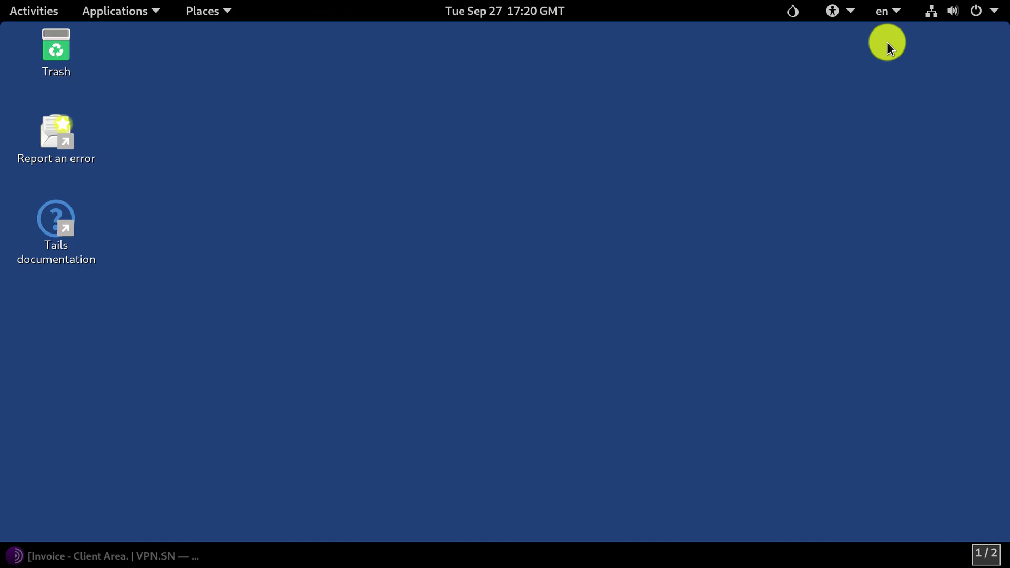
pyautogui.click(94, 544)
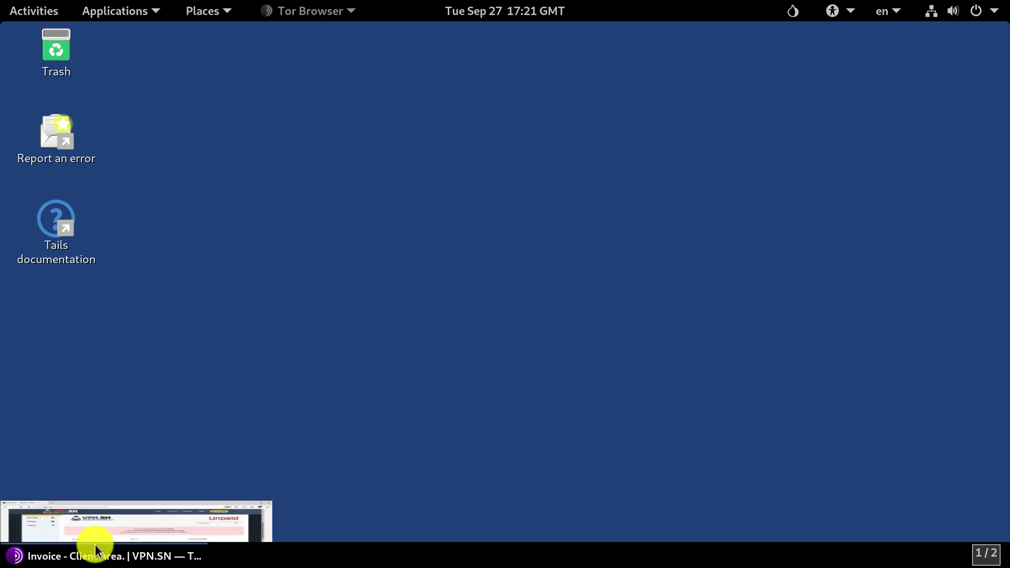
pyautogui.click(77, 72)
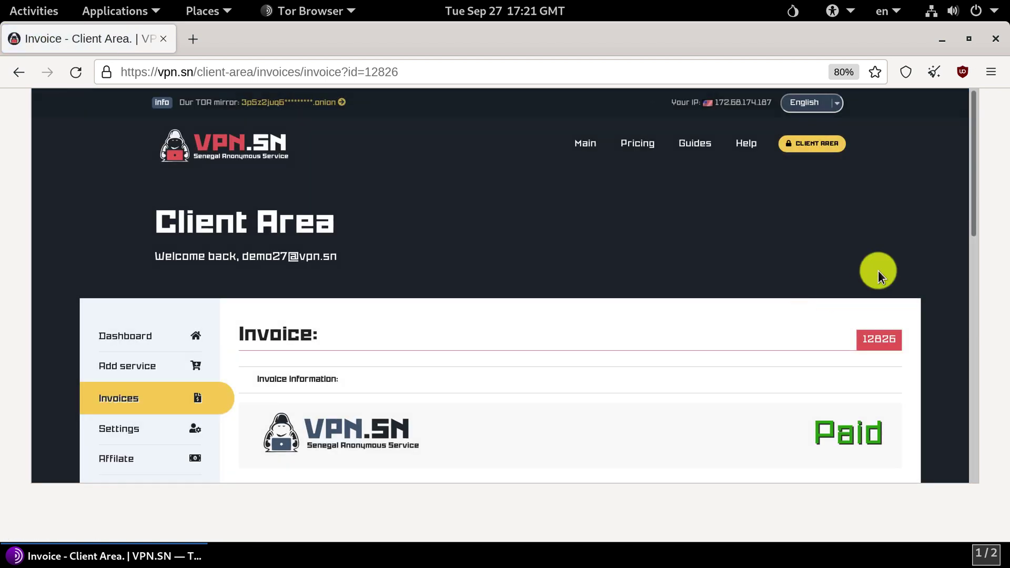
# Step: Check the Level_5 service still installing on the dashboard, then minimize Tor Browser
pyautogui.moveTo(972, 117); pyautogui.dragTo(980, 192)
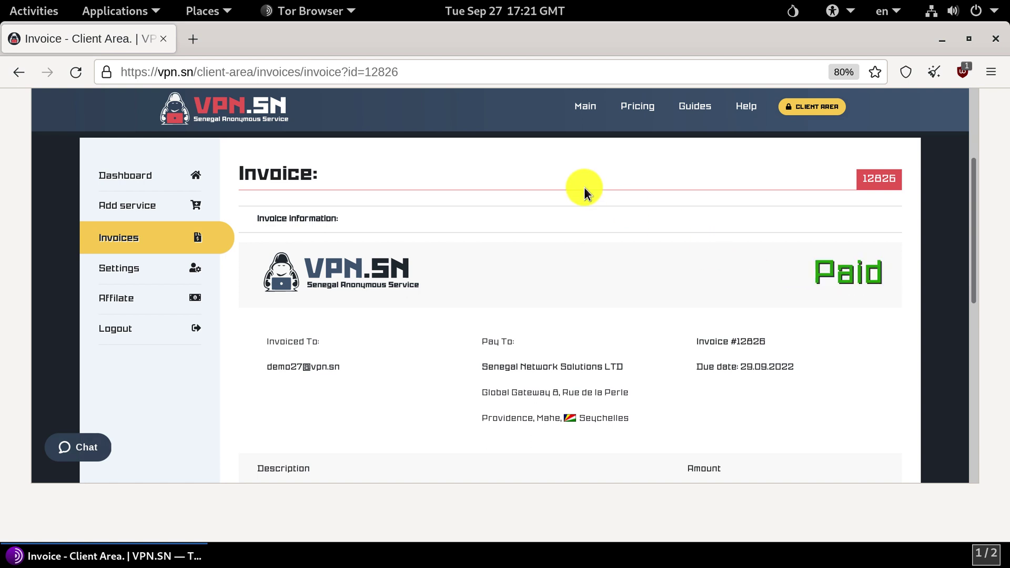
pyautogui.click(134, 181)
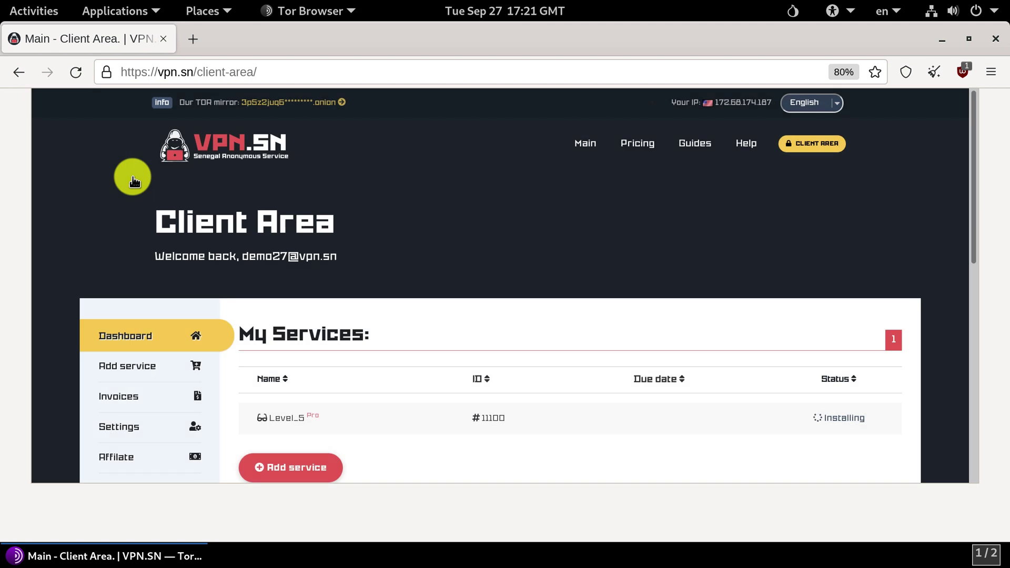
pyautogui.moveTo(974, 132); pyautogui.dragTo(974, 180)
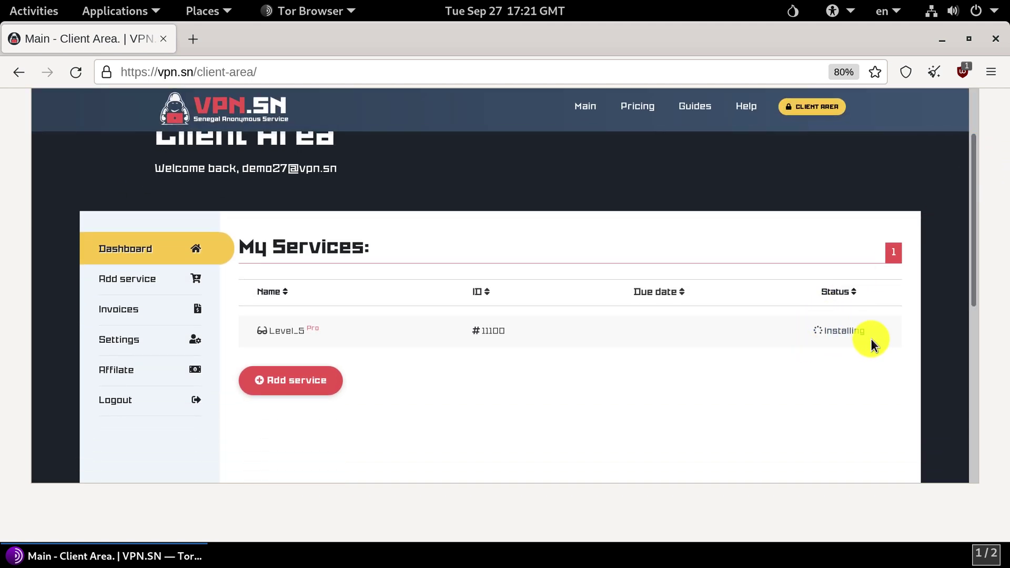
pyautogui.click(942, 40)
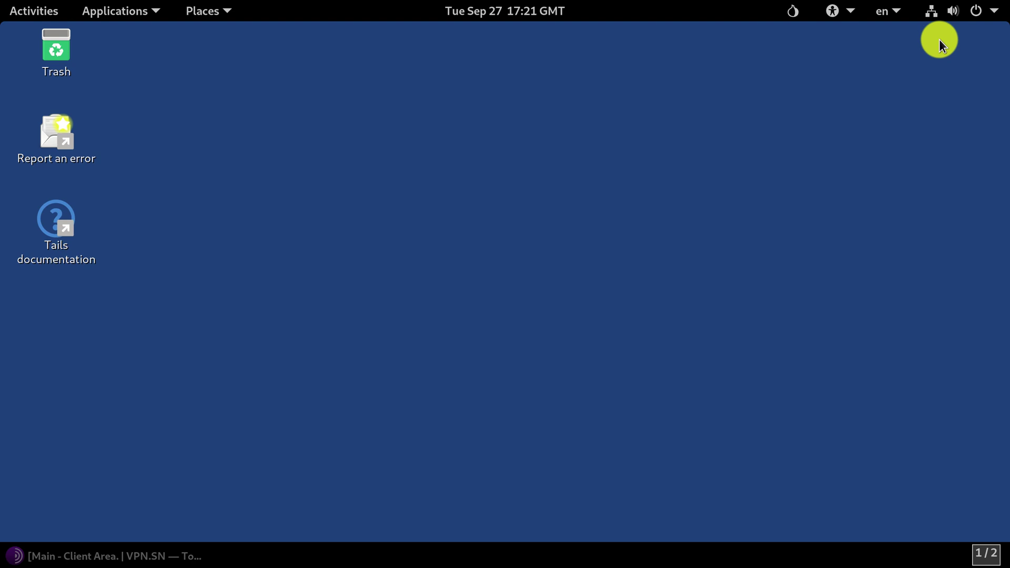
pyautogui.click(149, 551)
pyautogui.click(80, 77)
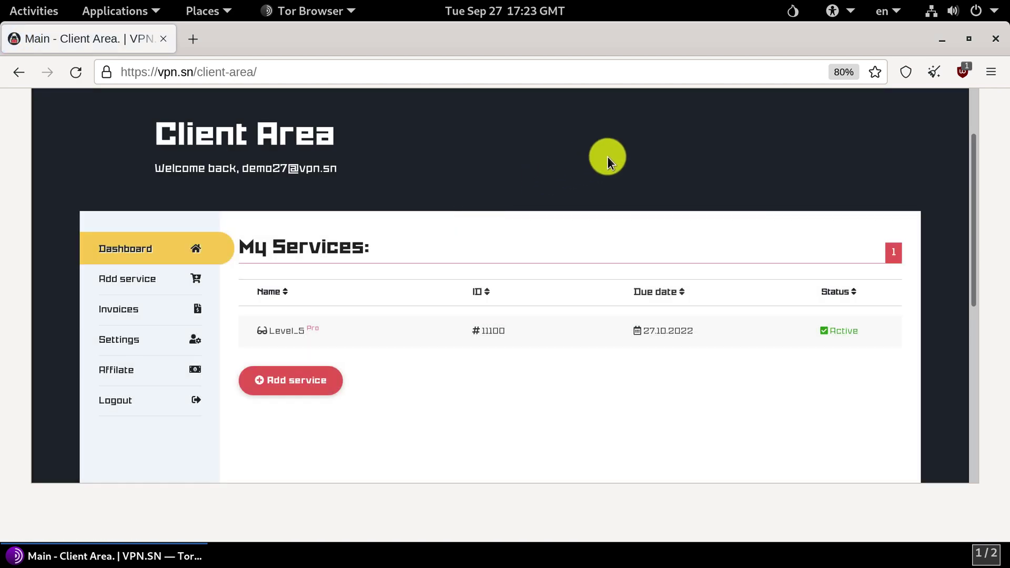
pyautogui.click(497, 333)
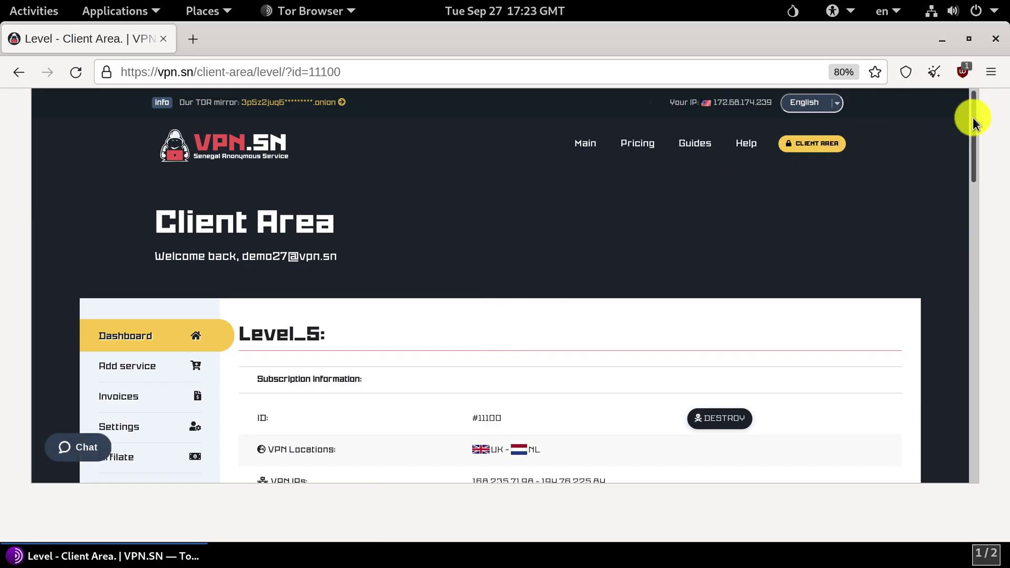
# Step: Save the DedicatedVPN11100 .tar.gz keys archive and show it in its Tor Browser download folder
pyautogui.moveTo(973, 118); pyautogui.dragTo(968, 229)
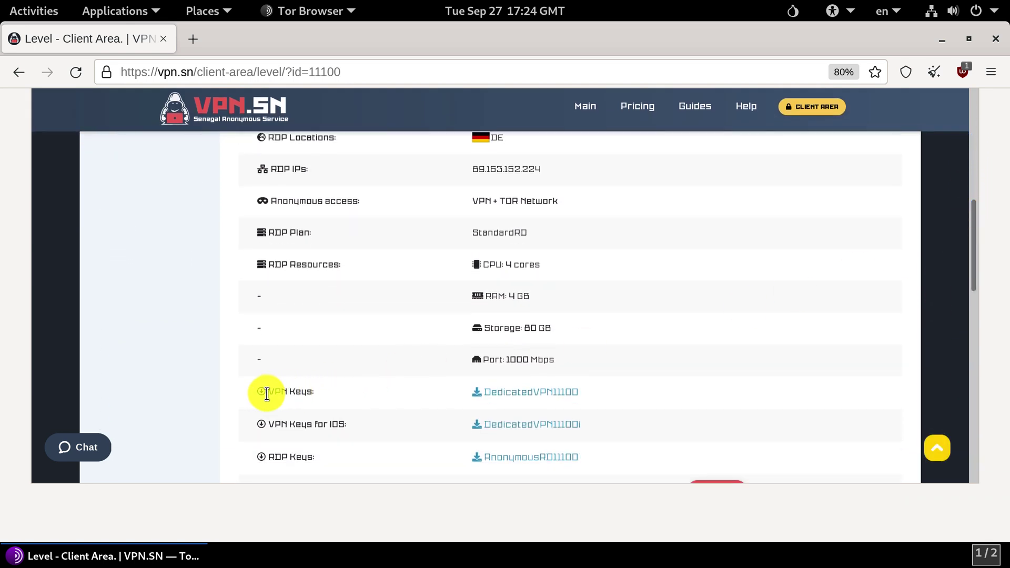
pyautogui.click(540, 393)
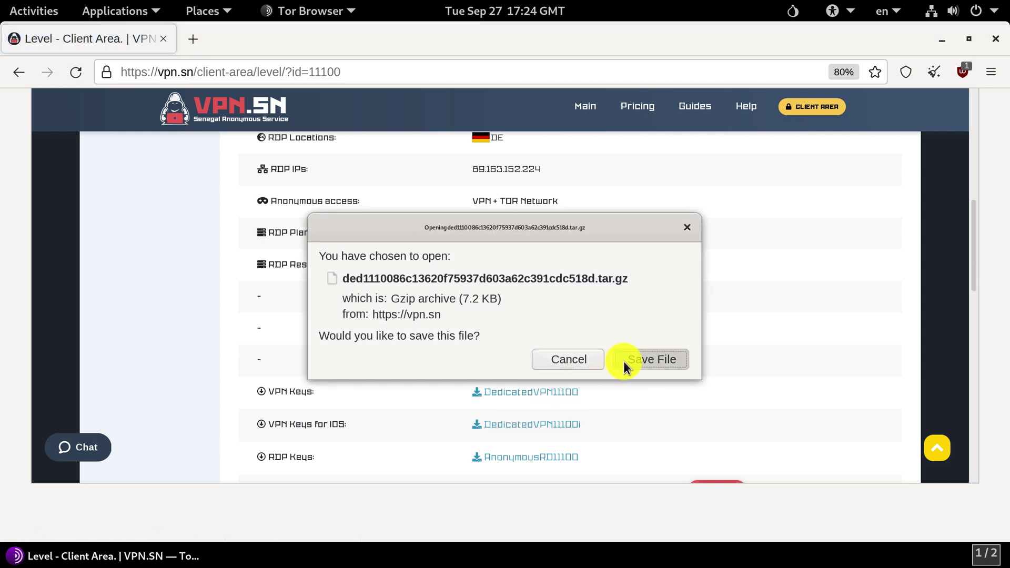
pyautogui.click(623, 360)
pyautogui.click(944, 44)
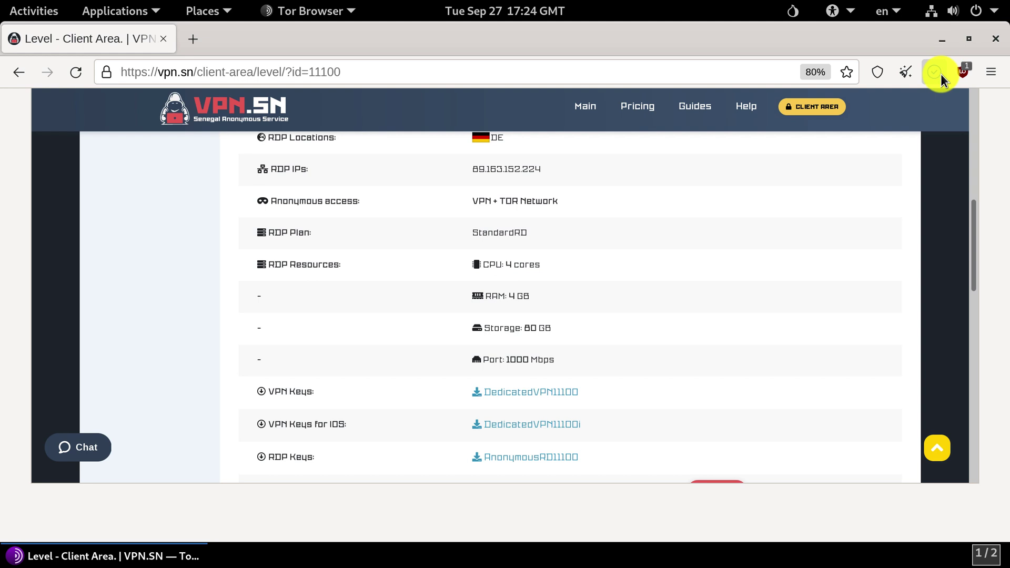
pyautogui.click(940, 74)
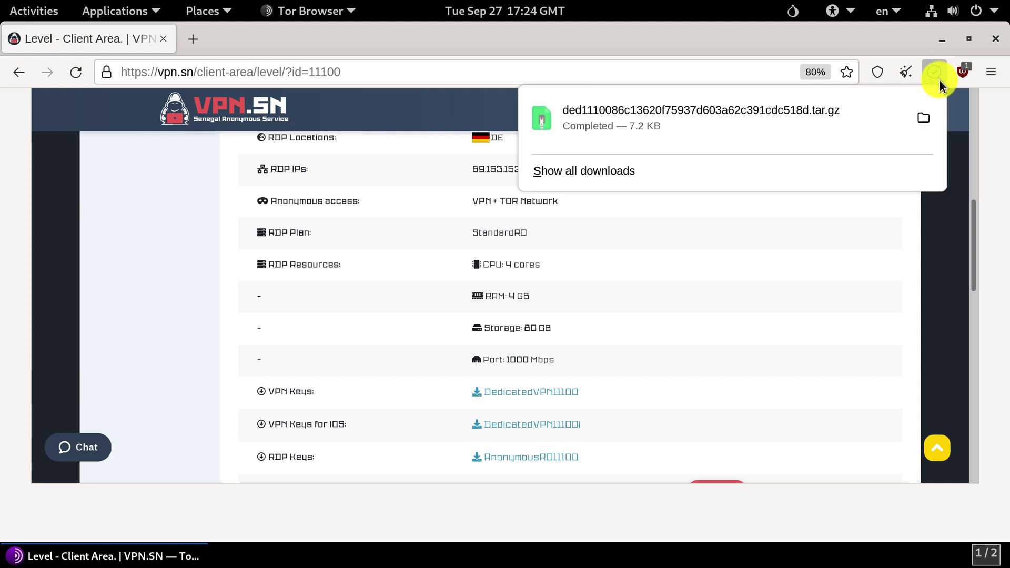
pyautogui.click(922, 120)
# Step: Extract the keys archive in place and open the extracted folder
pyautogui.rightClick(217, 113)
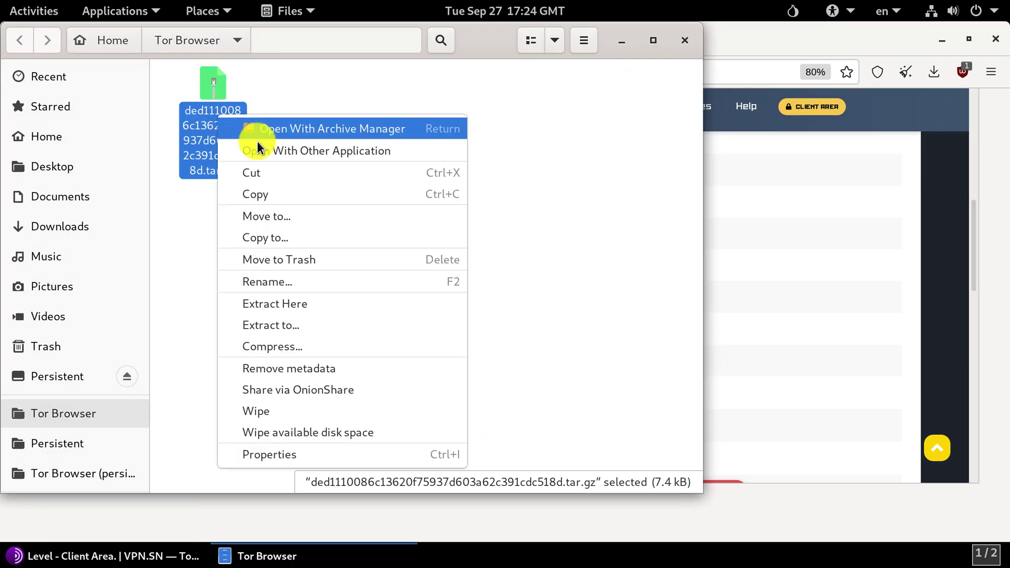
pyautogui.click(290, 310)
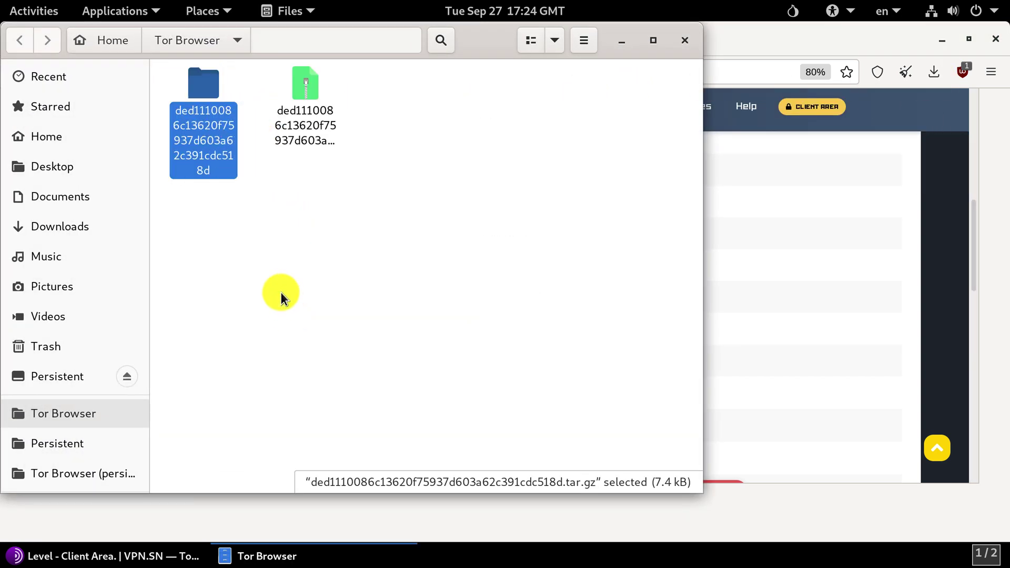
pyautogui.doubleClick(207, 133)
# Step: Copy all six extracted key files into the Persistent folder
pyautogui.moveTo(596, 223); pyautogui.dragTo(188, 85)
pyautogui.rightClick(189, 87)
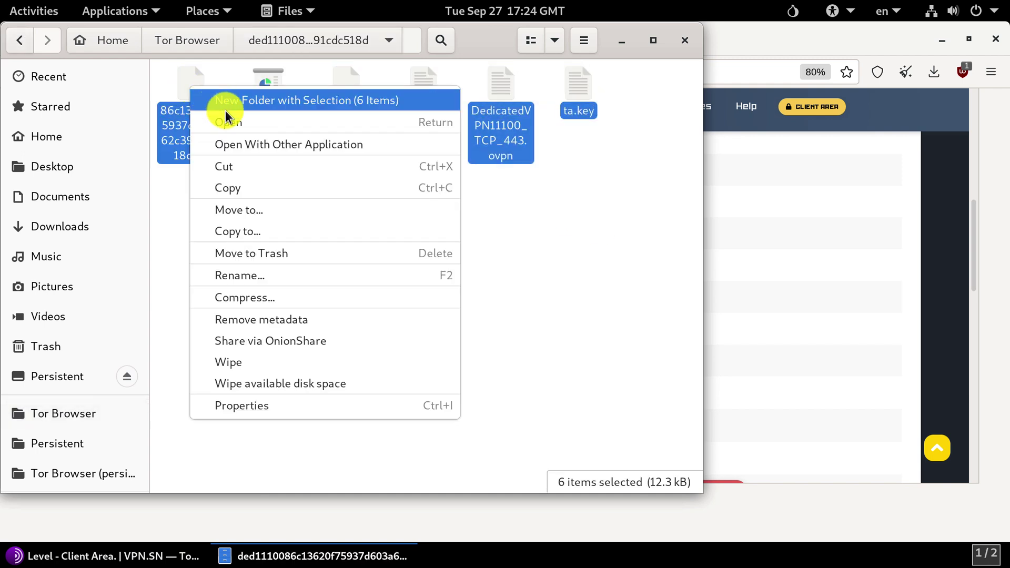
pyautogui.click(250, 188)
pyautogui.click(77, 374)
pyautogui.rightClick(251, 232)
pyautogui.click(284, 286)
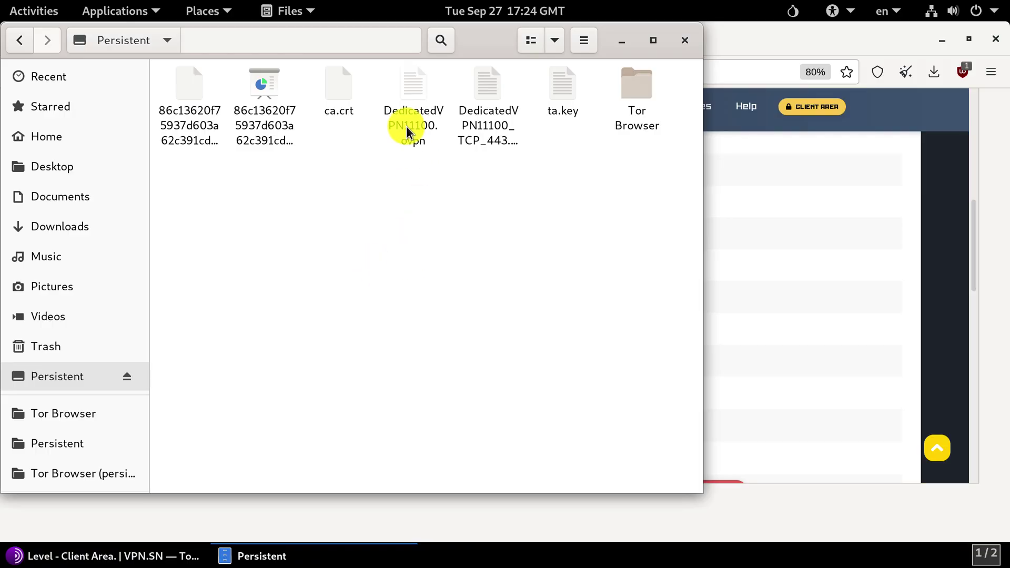
# Step: Rename the DedicatedVPN11100 .ovpn key file to tov, keeping the .ovpn extension
pyautogui.rightClick(406, 127)
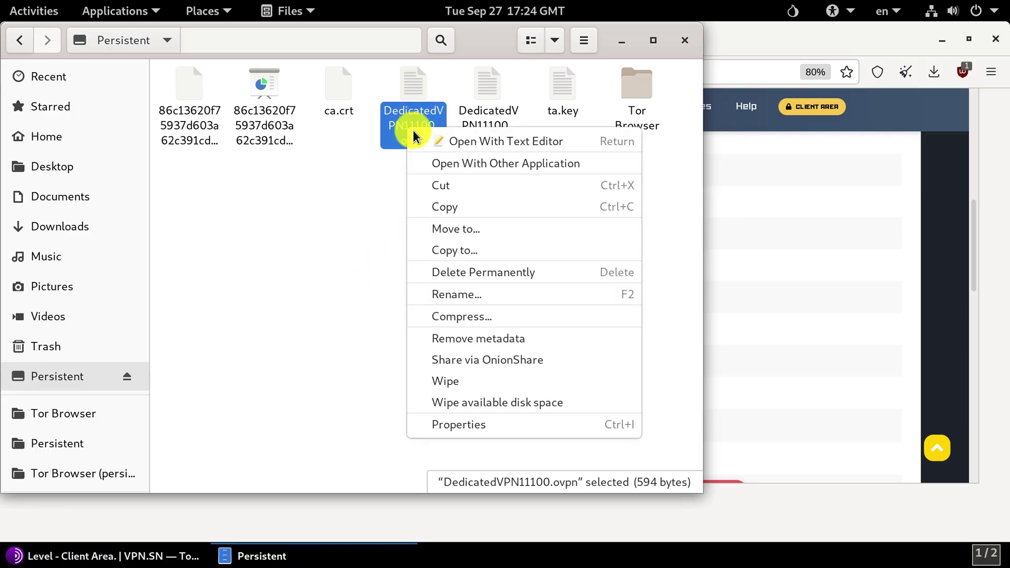
pyautogui.click(442, 292)
pyautogui.write('tov.ovpn')
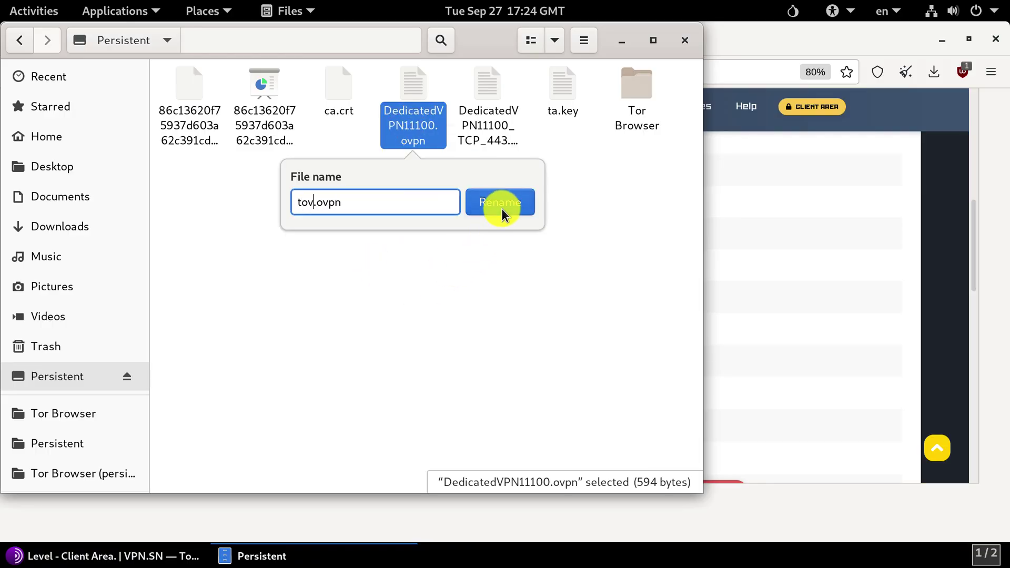
pyautogui.click(500, 206)
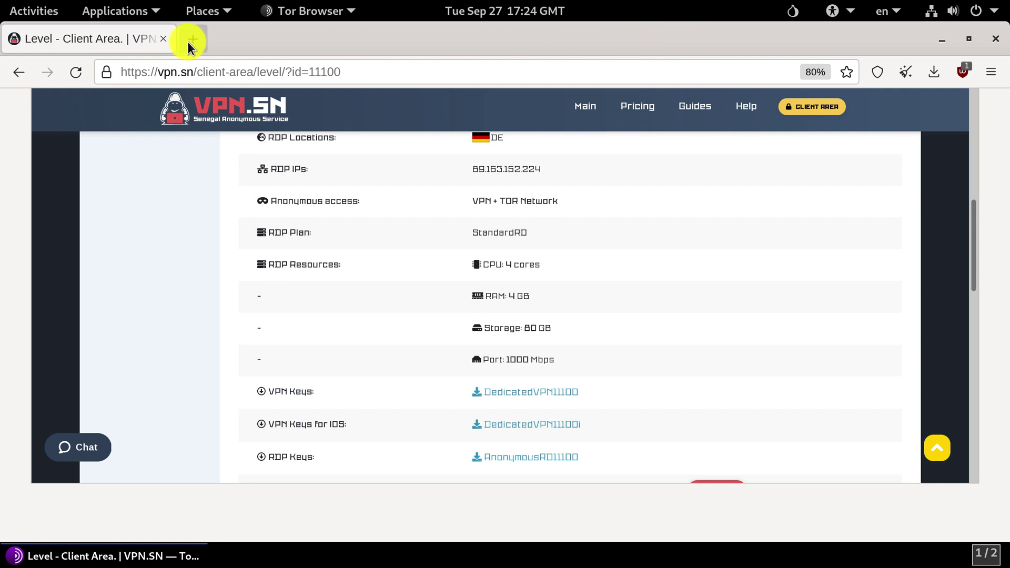
# Step: Download the script from vpn.sn/tails.sh in a new tab and save it
pyautogui.click(185, 39)
pyautogui.write('vpn.sn/tails.sh')
pyautogui.press('Return')
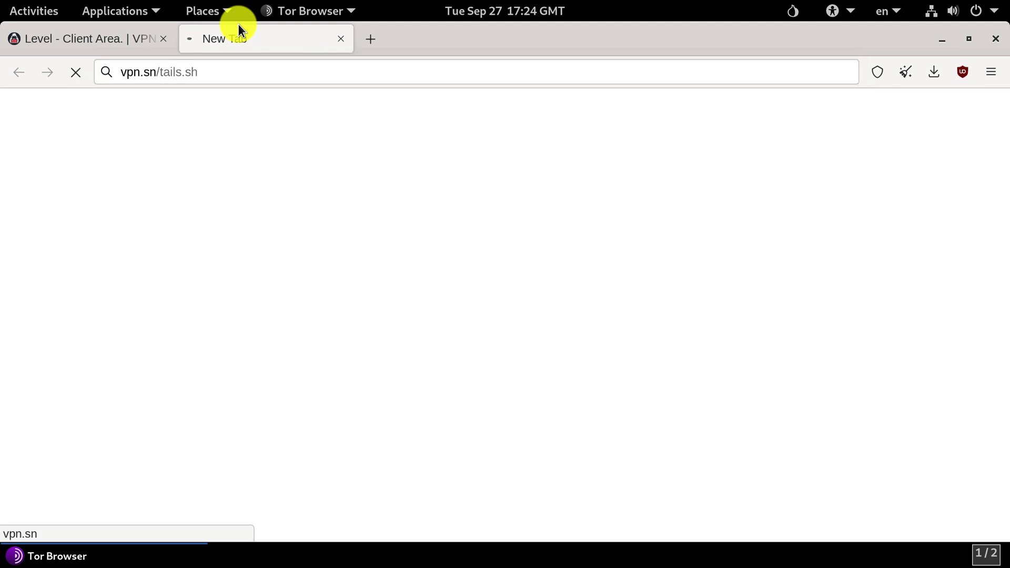
pyautogui.click(646, 354)
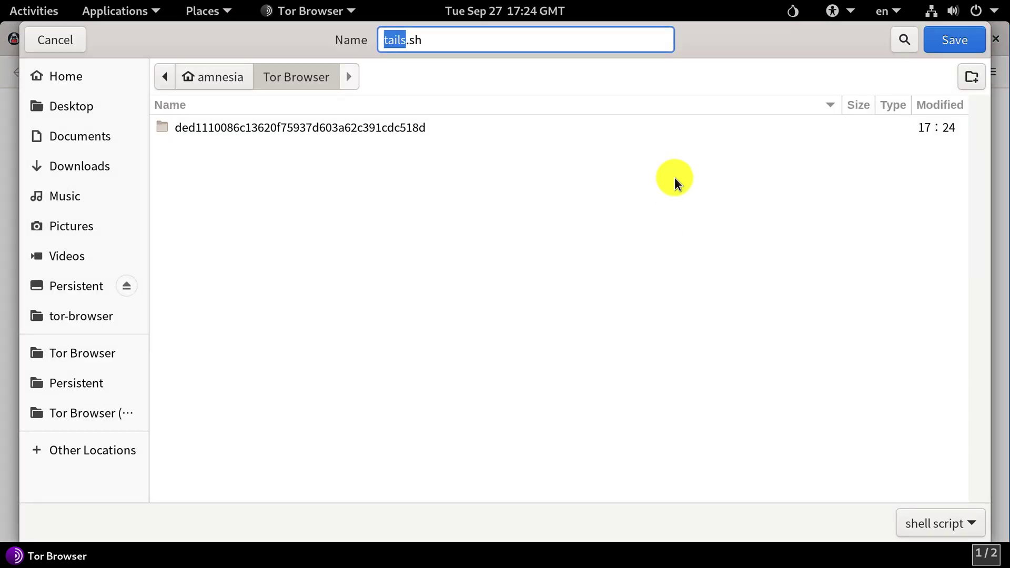
pyautogui.click(947, 41)
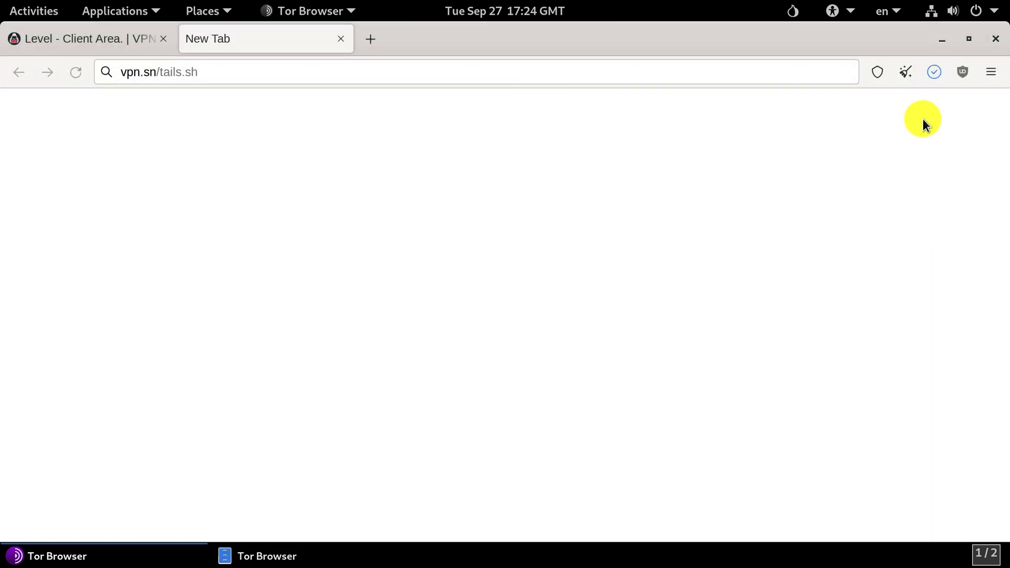
# Step: Copy tails.sh from the Tor Browser folder into Persistent, then close Files
pyautogui.click(437, 63)
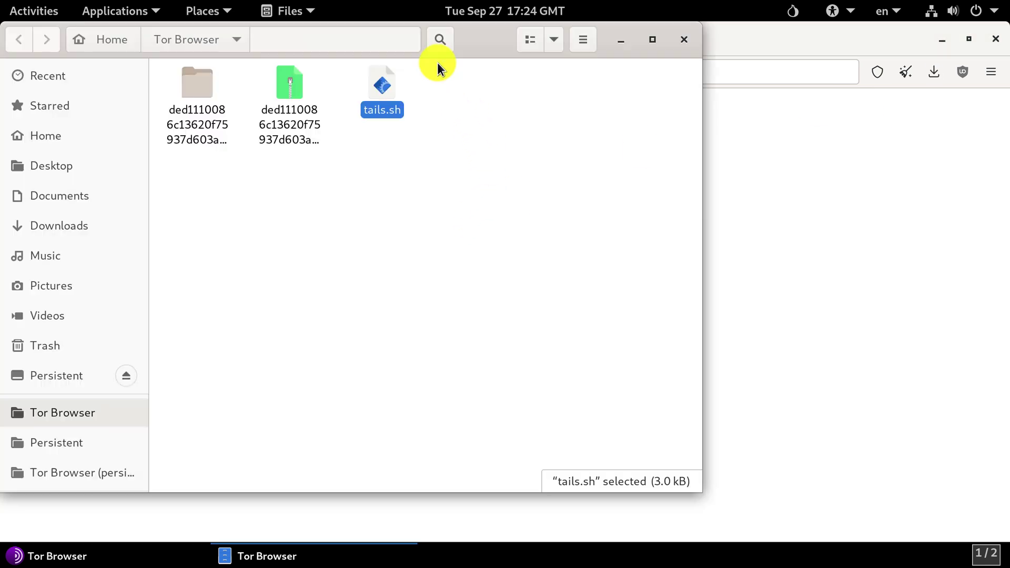
pyautogui.rightClick(383, 85)
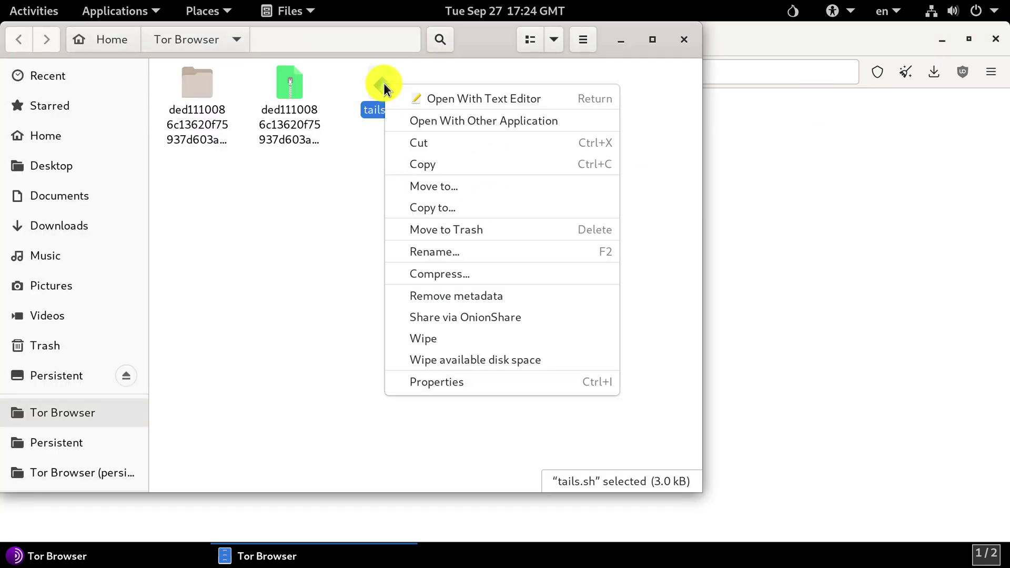
pyautogui.click(442, 165)
pyautogui.click(78, 374)
pyautogui.rightClick(286, 246)
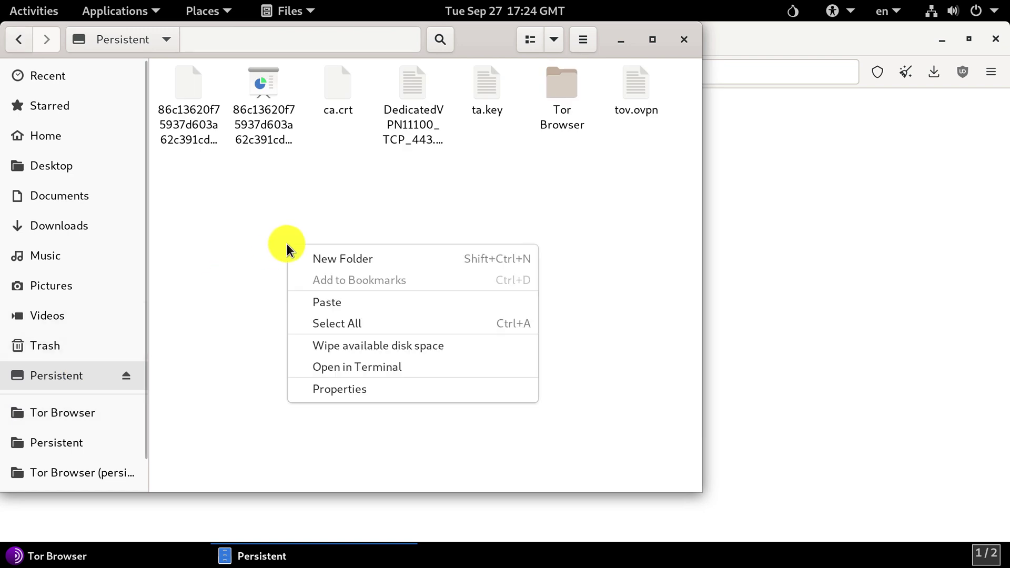
pyautogui.click(326, 300)
pyautogui.click(396, 293)
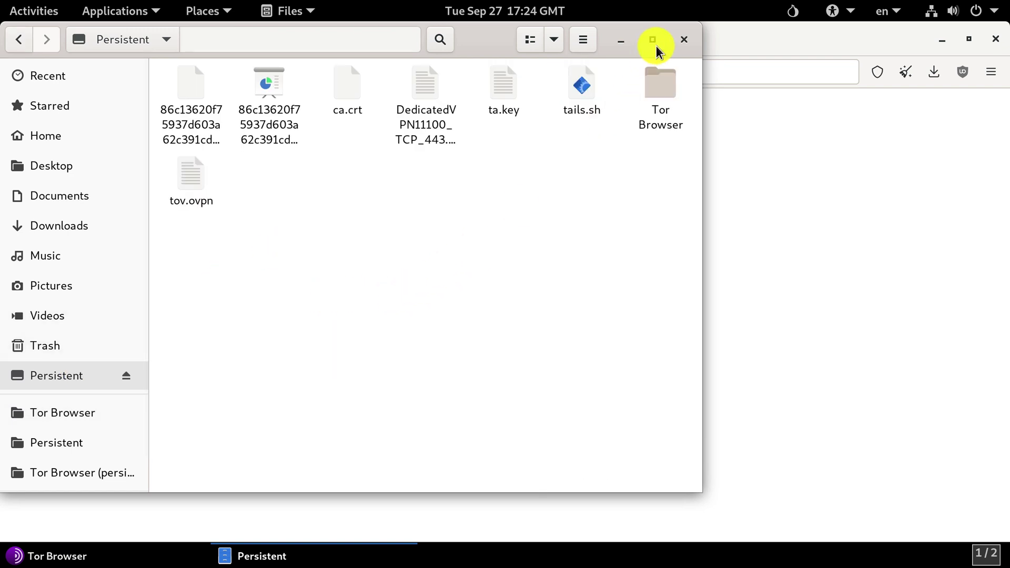
pyautogui.click(679, 45)
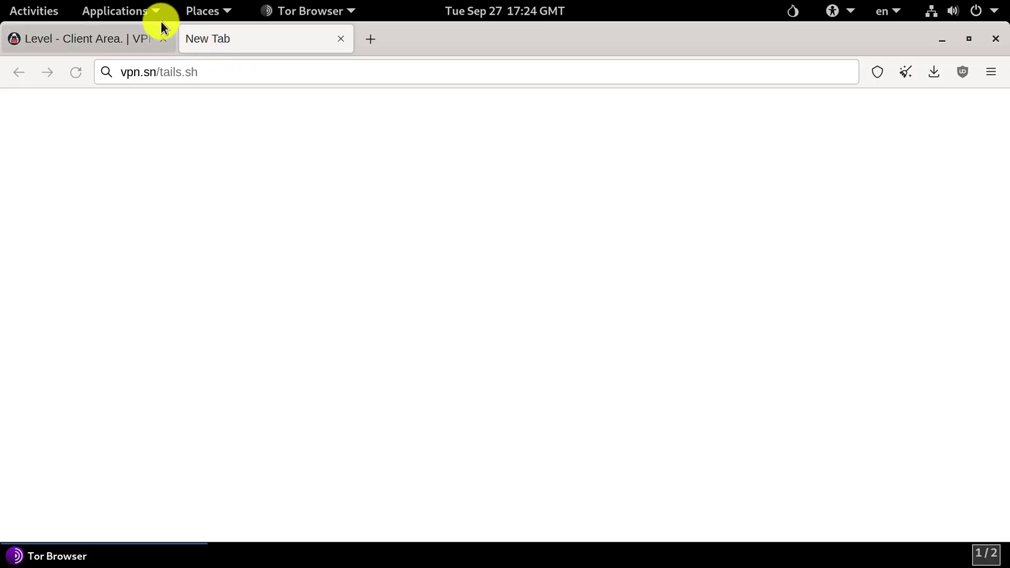
# Step: Launch a Terminal from Applications > Utilities
pyautogui.click(144, 11)
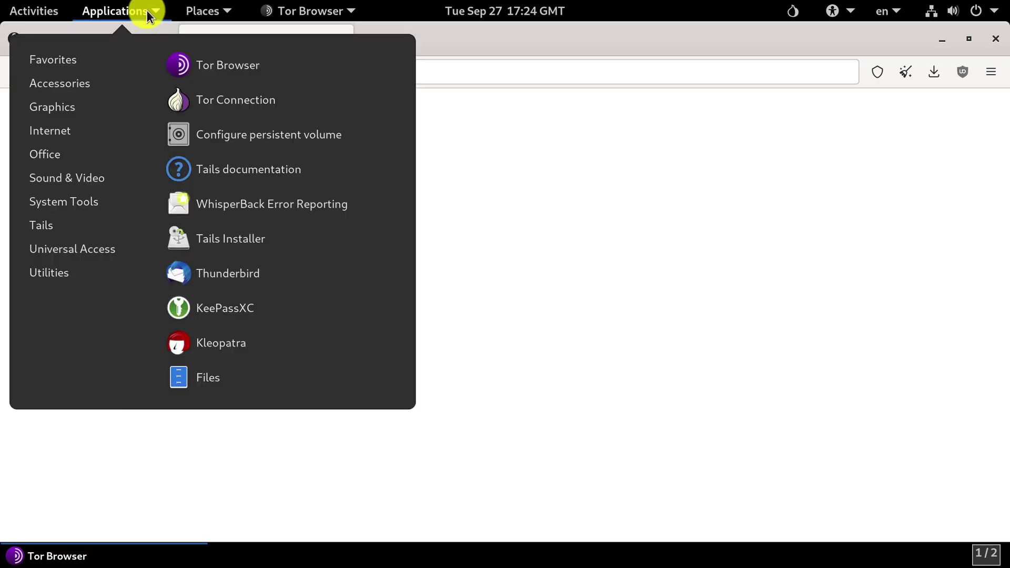
pyautogui.click(942, 39)
pyautogui.click(142, 11)
pyautogui.moveTo(76, 278)
pyautogui.click(225, 339)
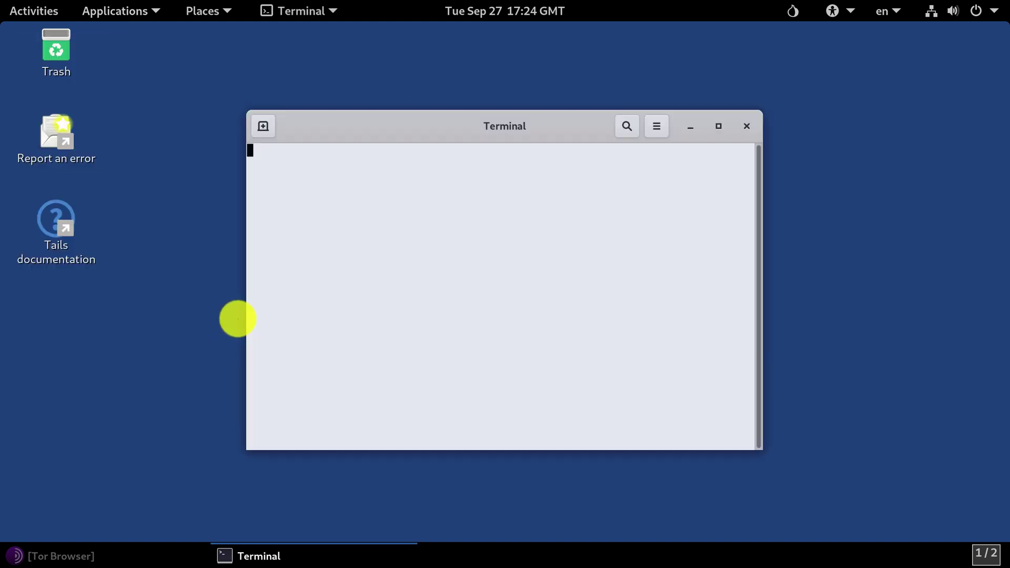
# Step: Become root with sudo su and the administrator password
pyautogui.write('sudo su')
pyautogui.press('Return')
pyautogui.write('****')
pyautogui.press('Return')
# Step: In the Persistent folder, make tails.sh executable with chmod +x and run ./tails.sh
pyautogui.write('c')
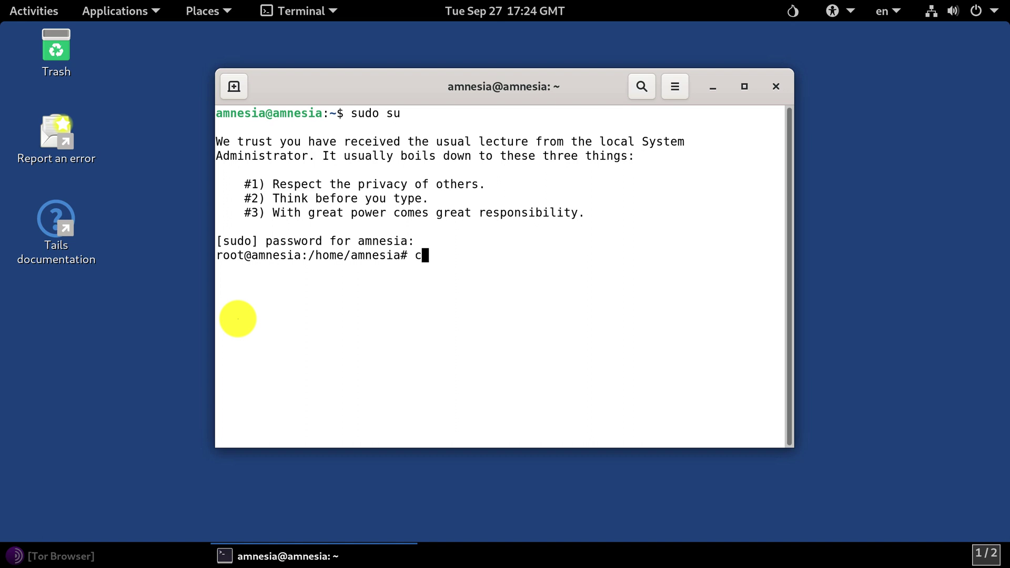
pyautogui.write('d Persistent')
pyautogui.press('Return')
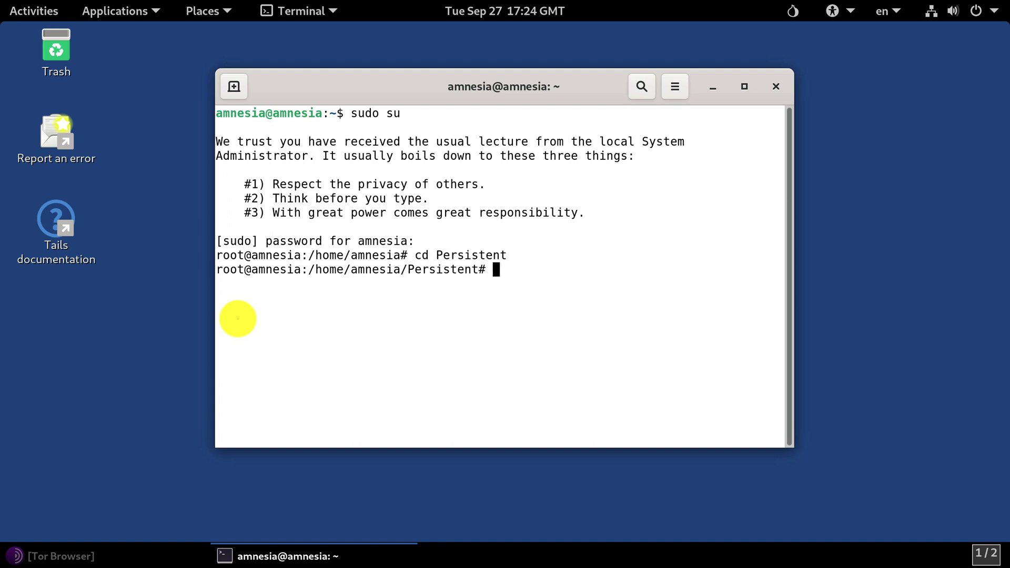
pyautogui.write('chmd')
pyautogui.press('BackSpace')
pyautogui.write('od +x tails.sh')
pyautogui.press('Return')
pyautogui.write('./tails.sh')
pyautogui.press('Return')
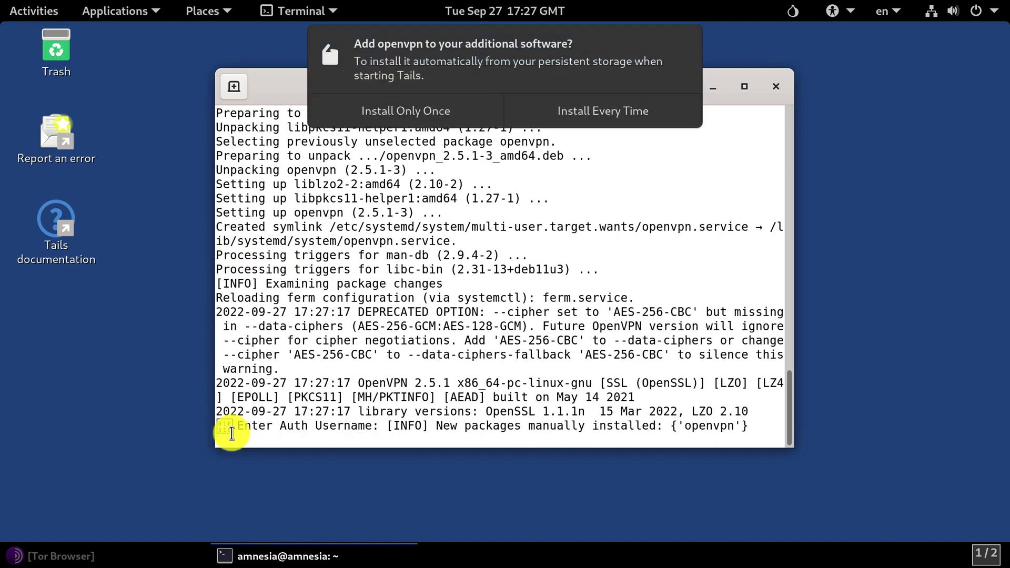
# Step: Wait for tails.sh to install OpenVPN, then highlight the Enter Auth Username prompt
pyautogui.moveTo(238, 427); pyautogui.dragTo(327, 428)
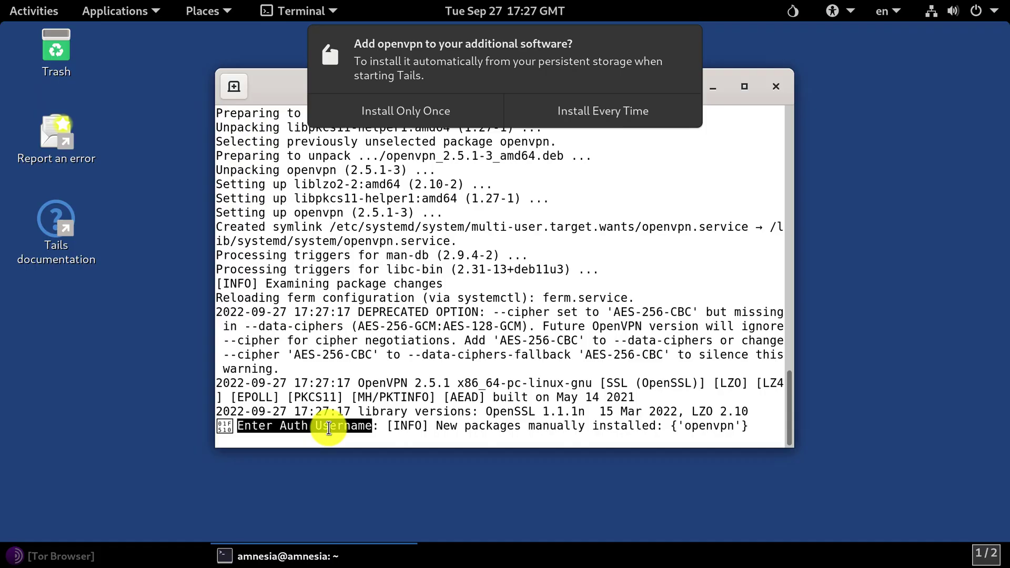
# Step: Enter the VPN.SN account e-mail and password, reaching OpenVPN's Initialization Sequence Completed
pyautogui.click(338, 426)
pyautogui.press('Return')
pyautogui.write('******')
pyautogui.press('Return')
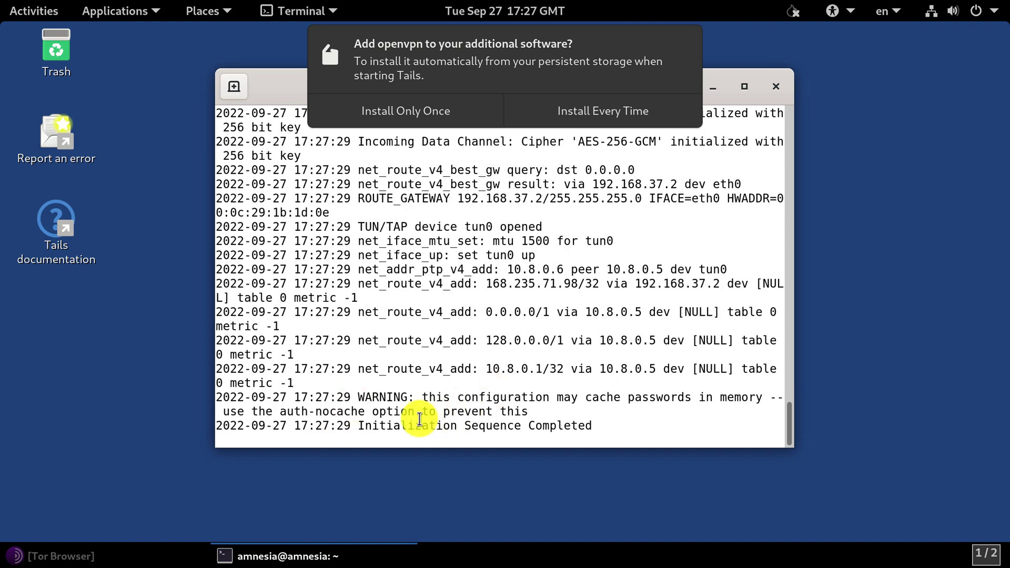
pyautogui.moveTo(359, 426); pyautogui.dragTo(559, 426)
pyautogui.click(559, 426)
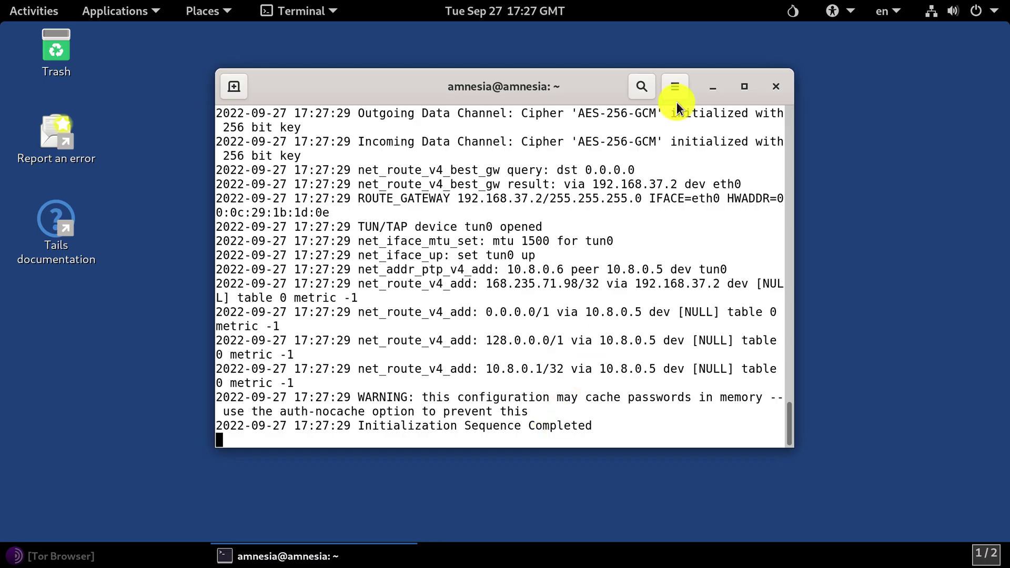
# Step: Open a second terminal window, run ip route, and highlight the 0.0.0.0/1 route via tun0
pyautogui.click(676, 88)
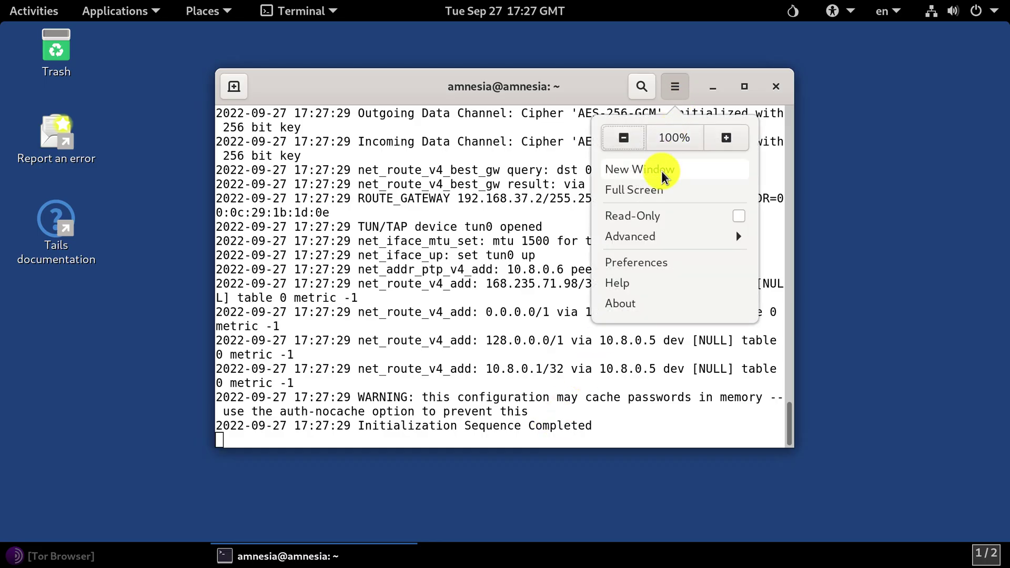
pyautogui.click(661, 171)
pyautogui.write('ip route')
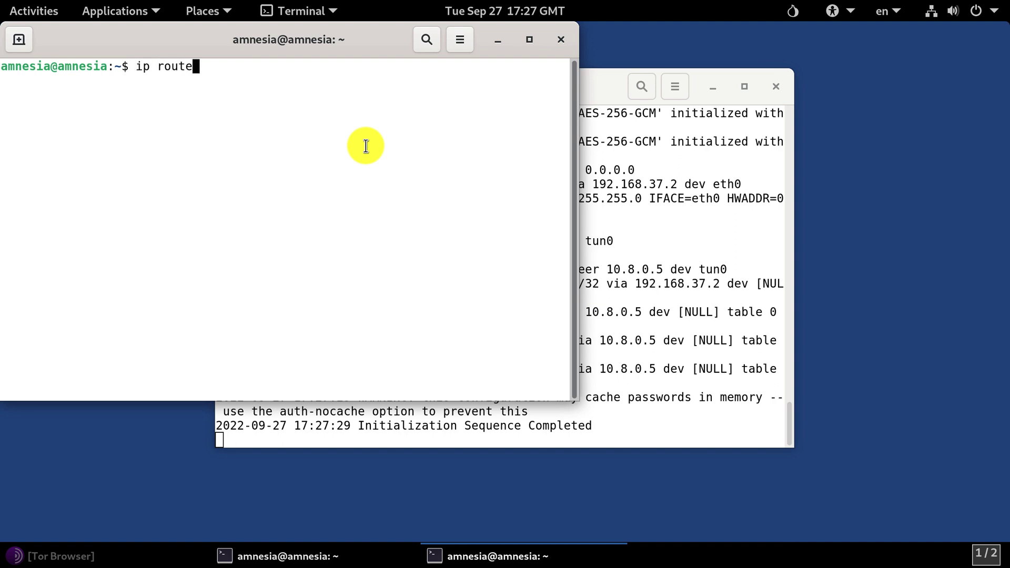
pyautogui.press('Return')
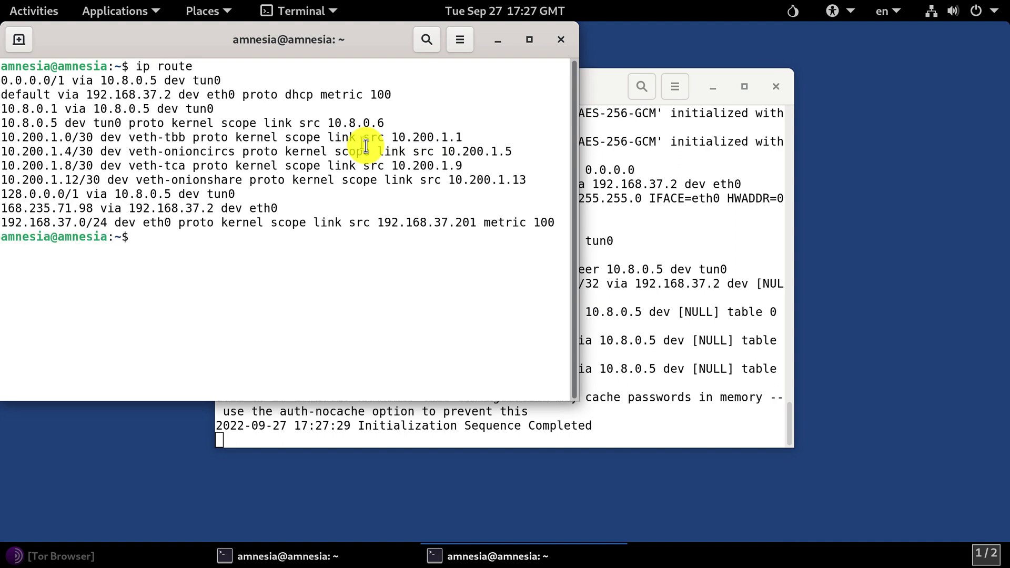
pyautogui.doubleClick(17, 80)
pyautogui.tripleClick(85, 83)
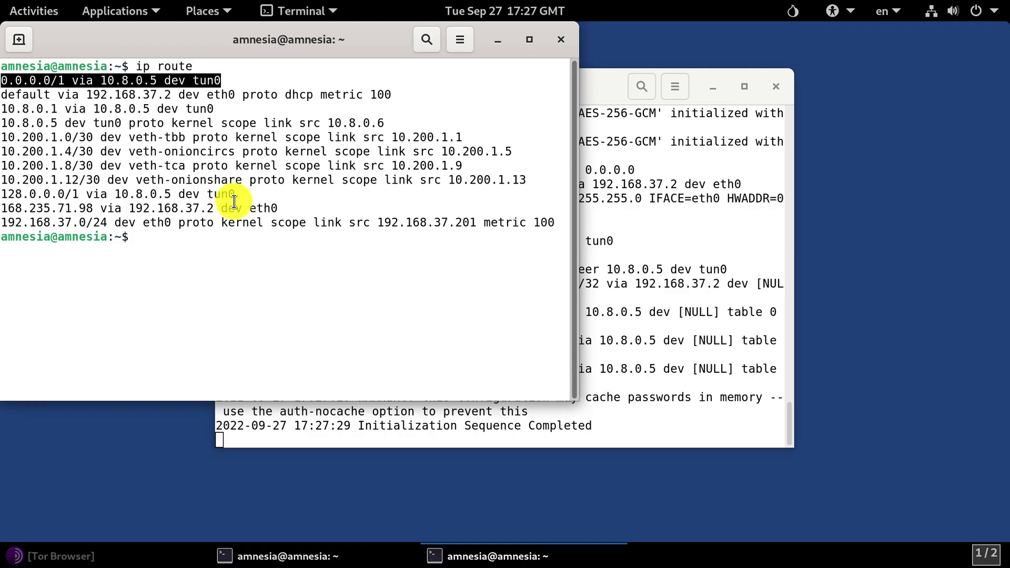
# Step: Become root in the second terminal with sudo su and the administrator password
pyautogui.click(234, 200)
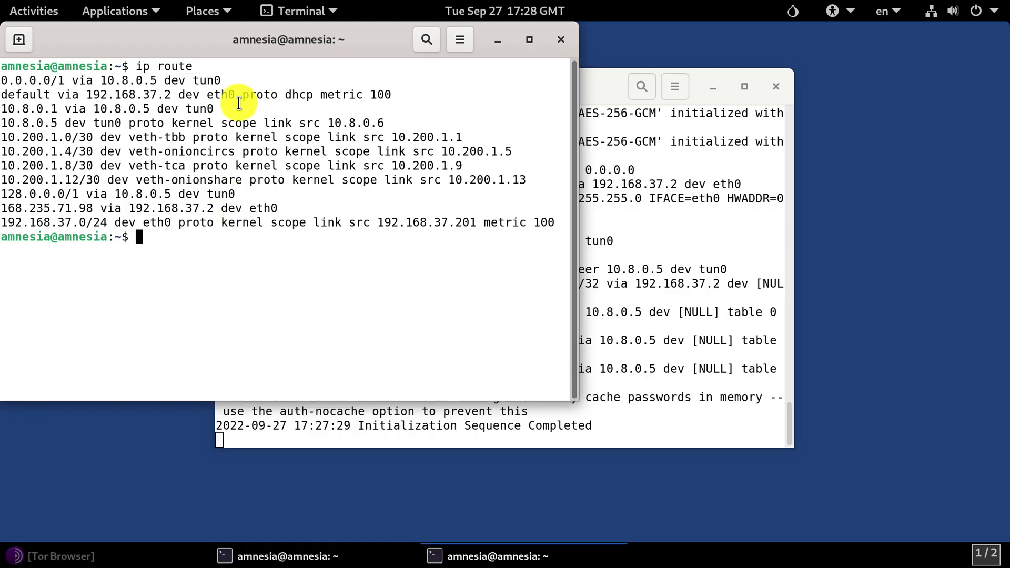
pyautogui.write('sudo su')
pyautogui.press('Return')
pyautogui.write('*******')
pyautogui.press('Return')
# Step: Install remmina and remmina-plugin-rdp with apt -y, dismissing the additional software notice
pyautogui.write('apt inst')
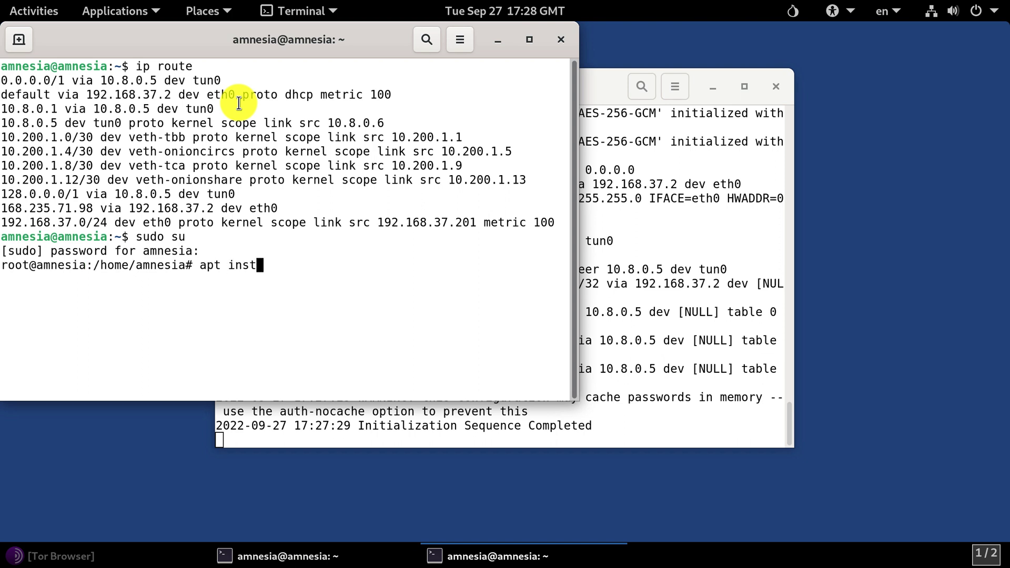
pyautogui.write('all remmina remmi')
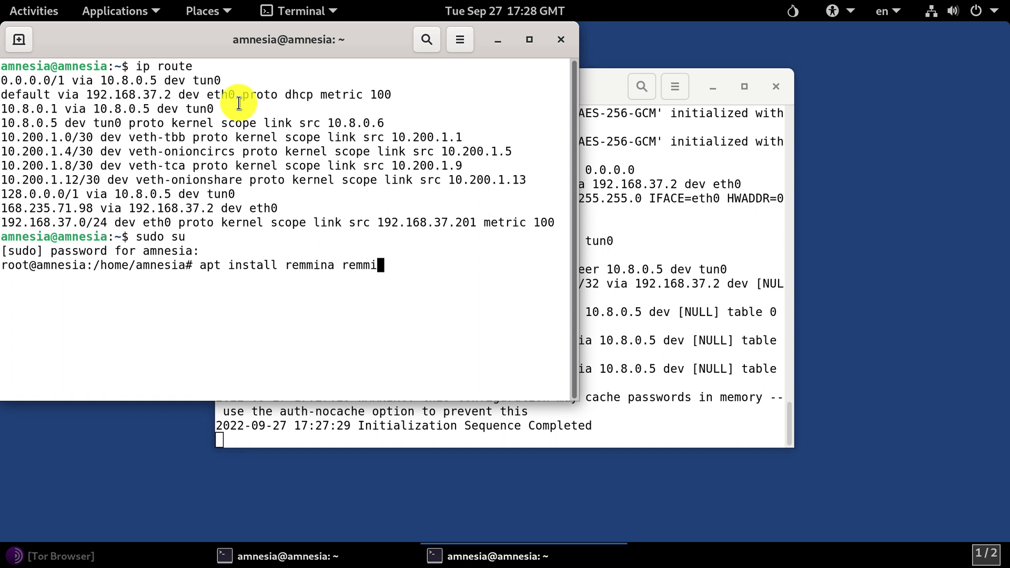
pyautogui.write('na-plugin')
pyautogui.write('-y')
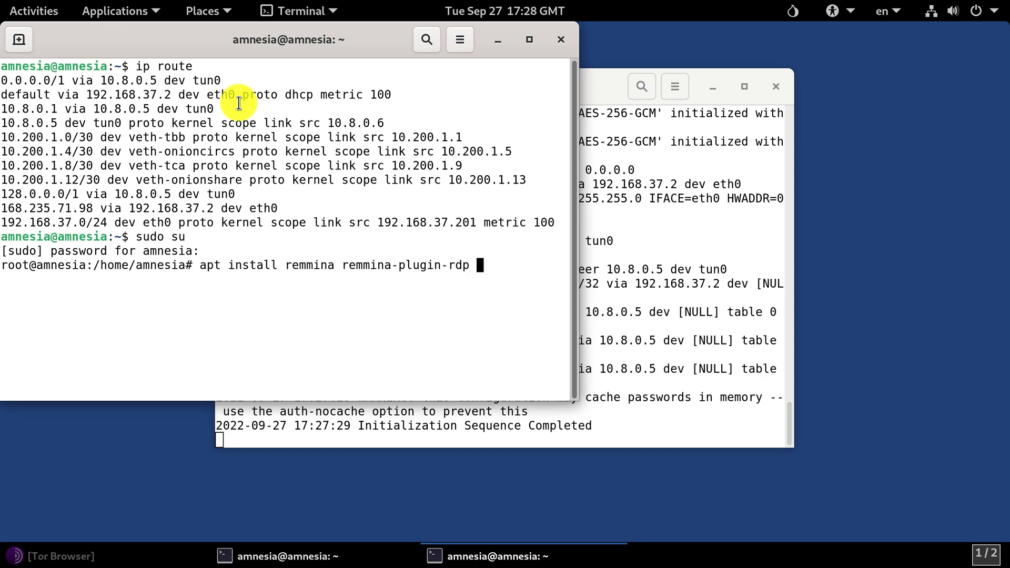
pyautogui.press('Return')
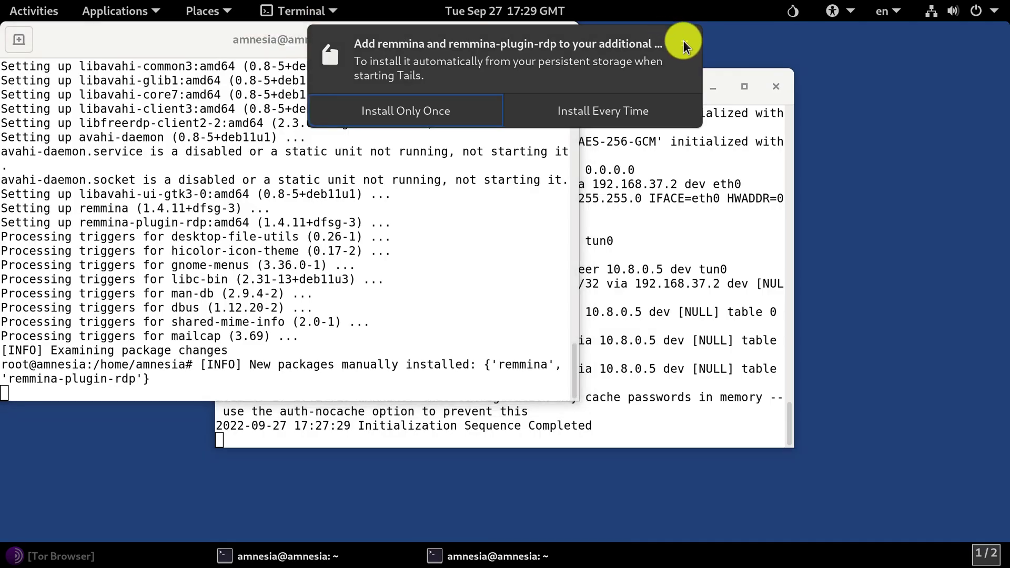
pyautogui.click(682, 40)
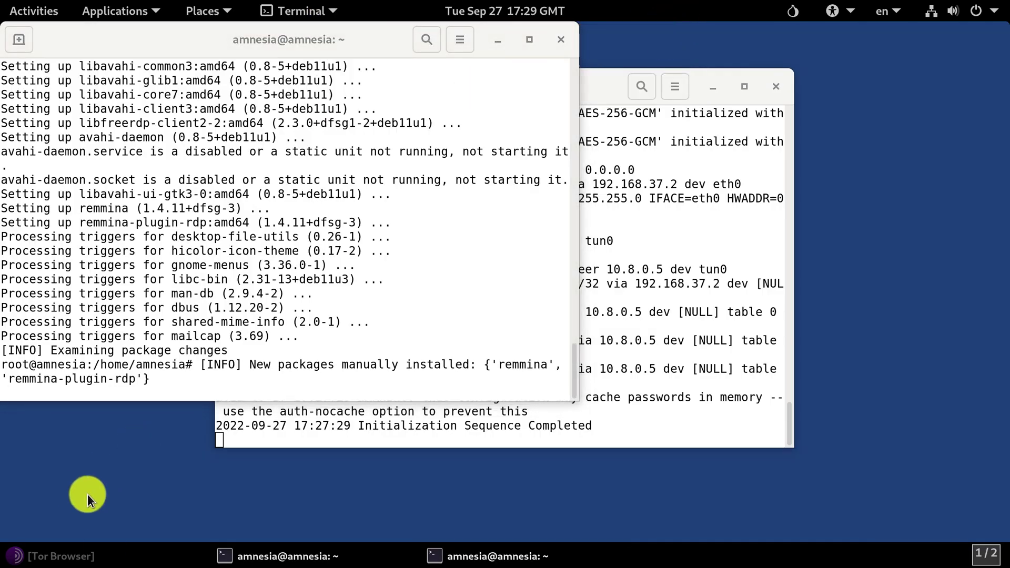
pyautogui.click(105, 555)
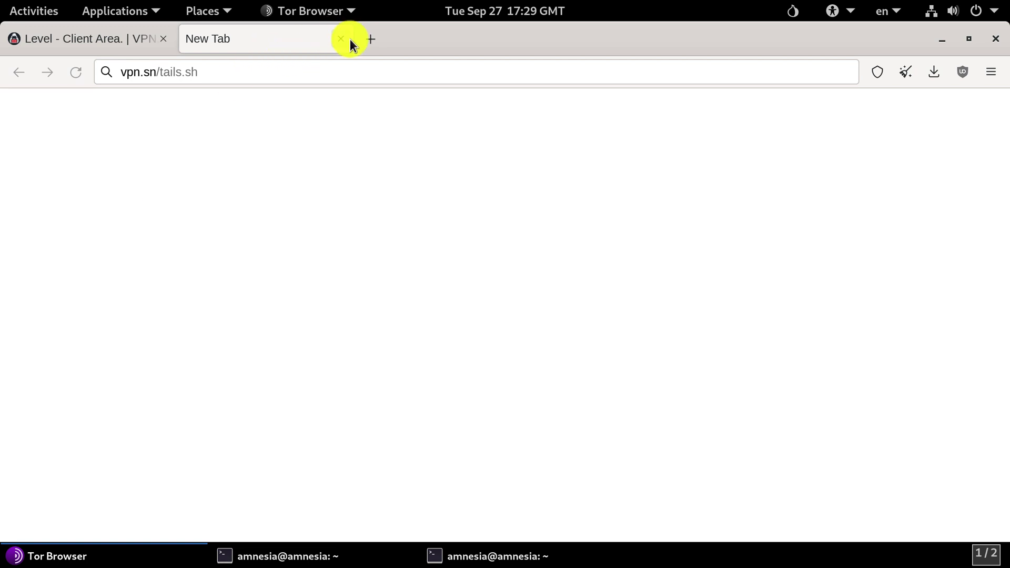
# Step: Save the RDP Keys archive from VPN.SN and show it in its download folder
pyautogui.click(341, 38)
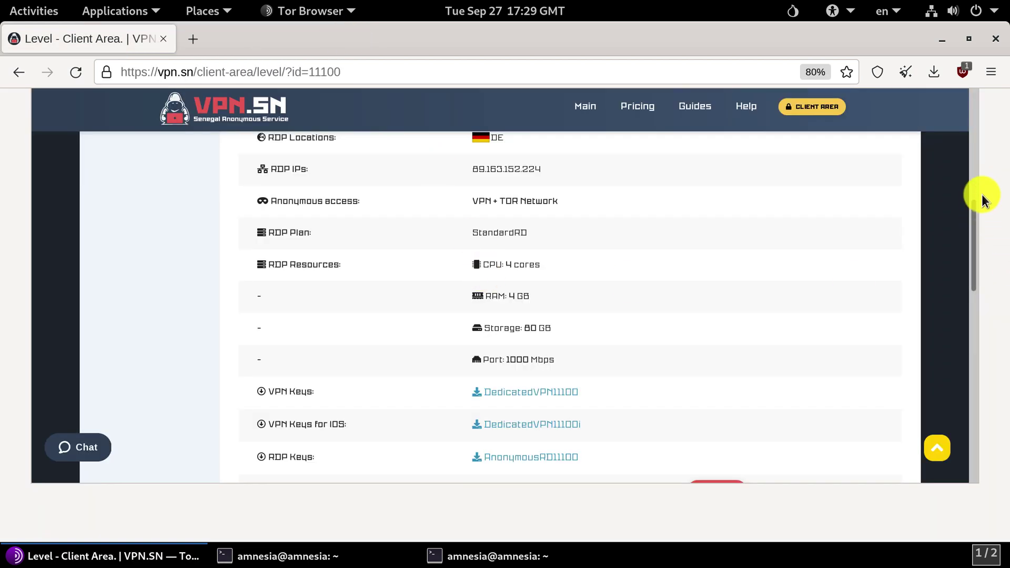
pyautogui.moveTo(971, 218); pyautogui.dragTo(971, 262)
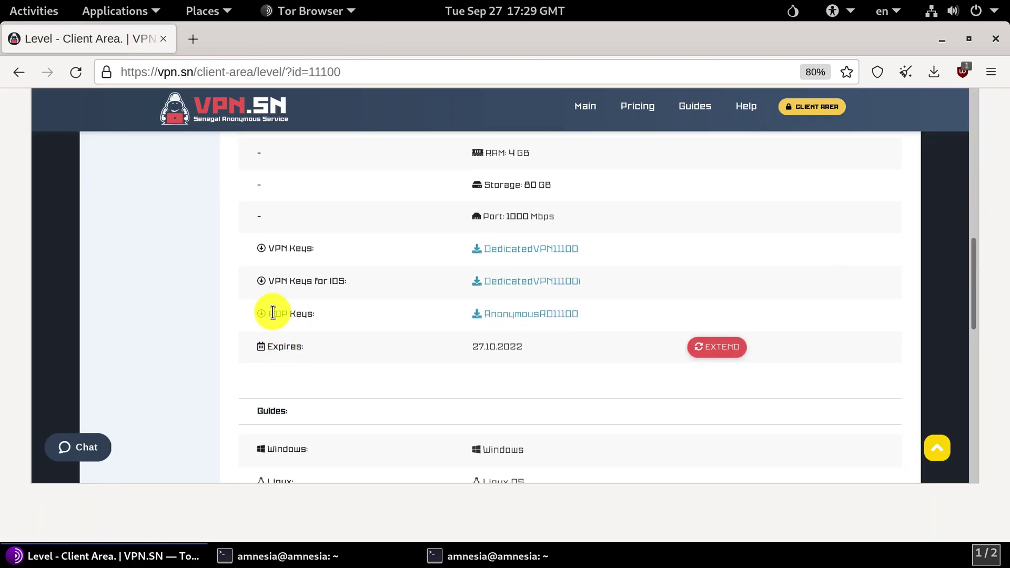
pyautogui.click(473, 314)
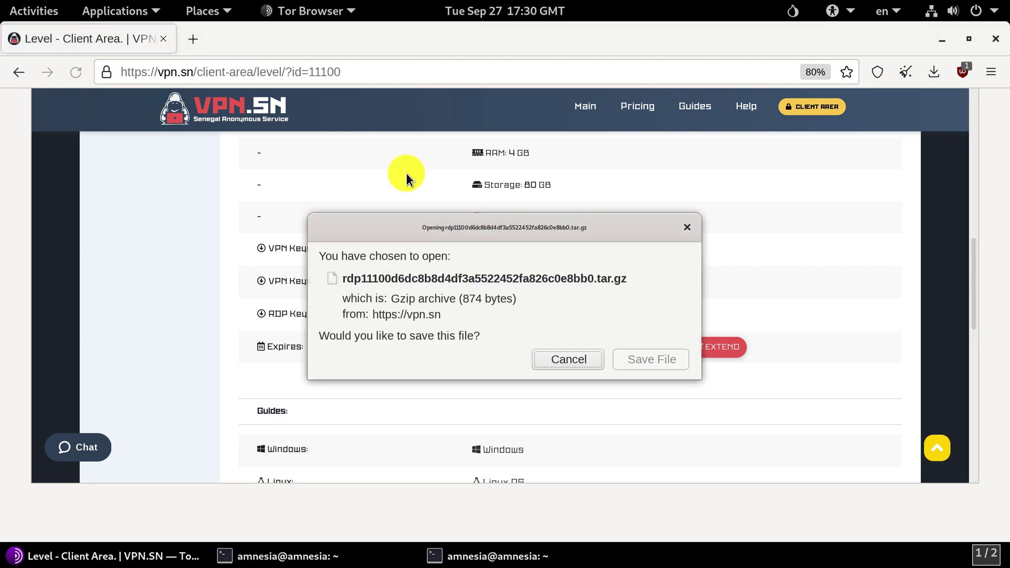
pyautogui.click(641, 356)
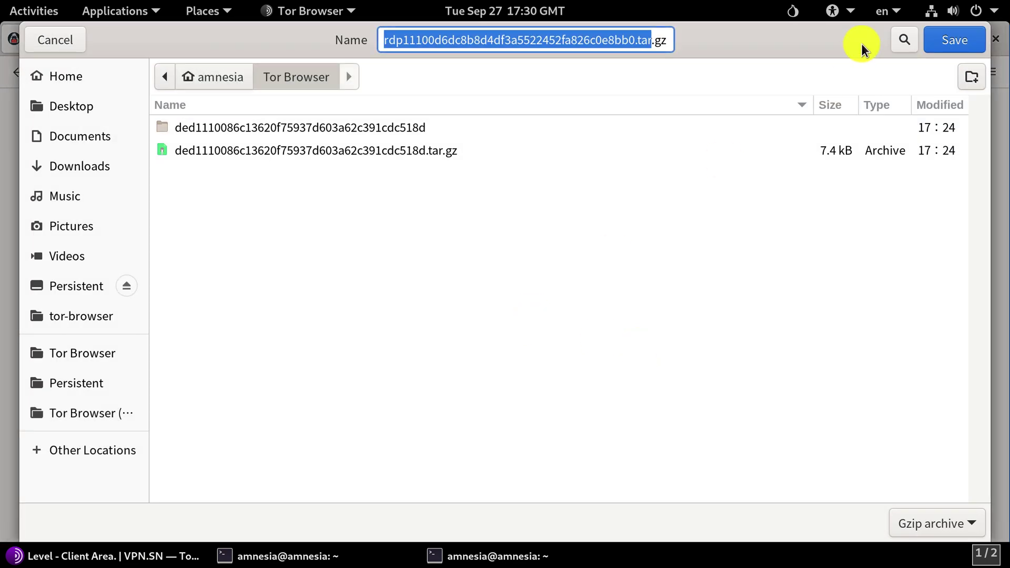
pyautogui.click(938, 35)
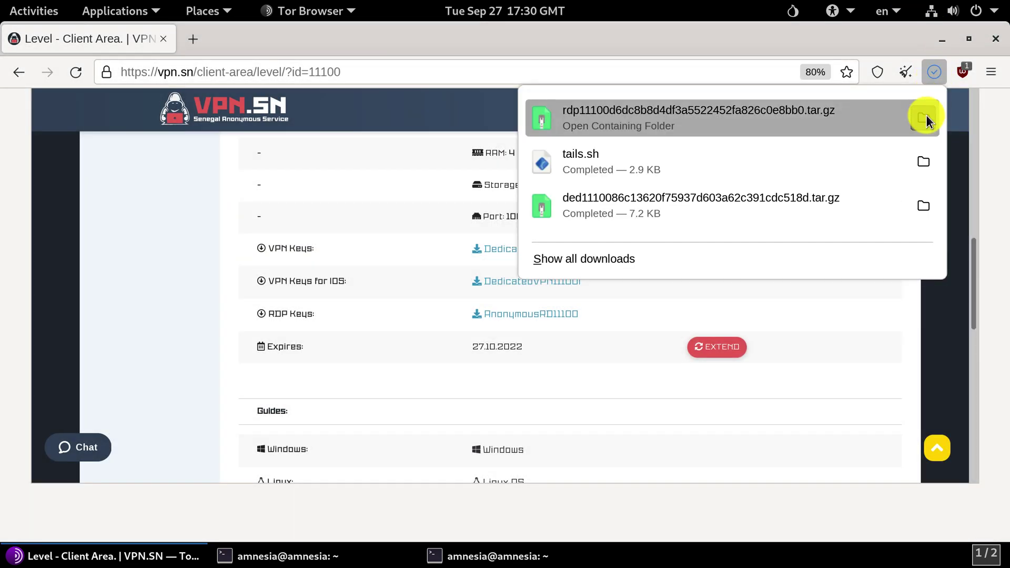
pyautogui.click(923, 119)
pyautogui.rightClick(385, 130)
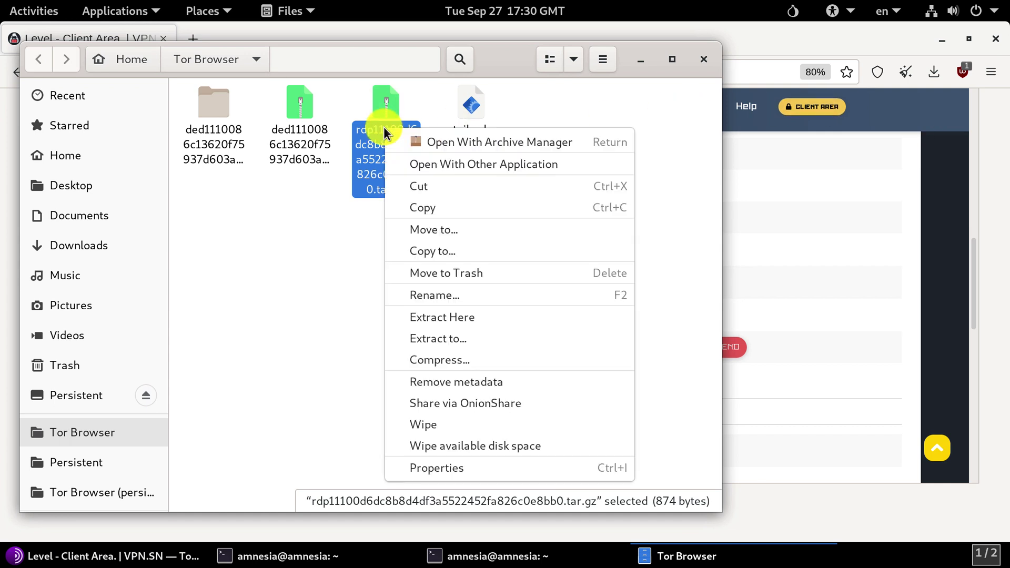
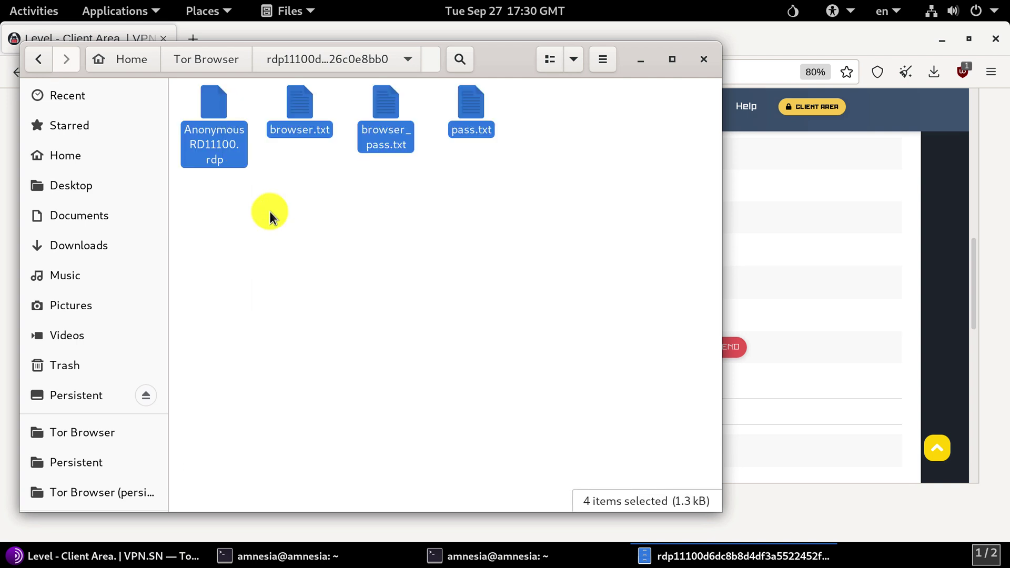
# Step: Paste the RDP profile and three text files into Persistent, then close the Files window
pyautogui.click(76, 394)
pyautogui.rightClick(287, 302)
pyautogui.click(317, 356)
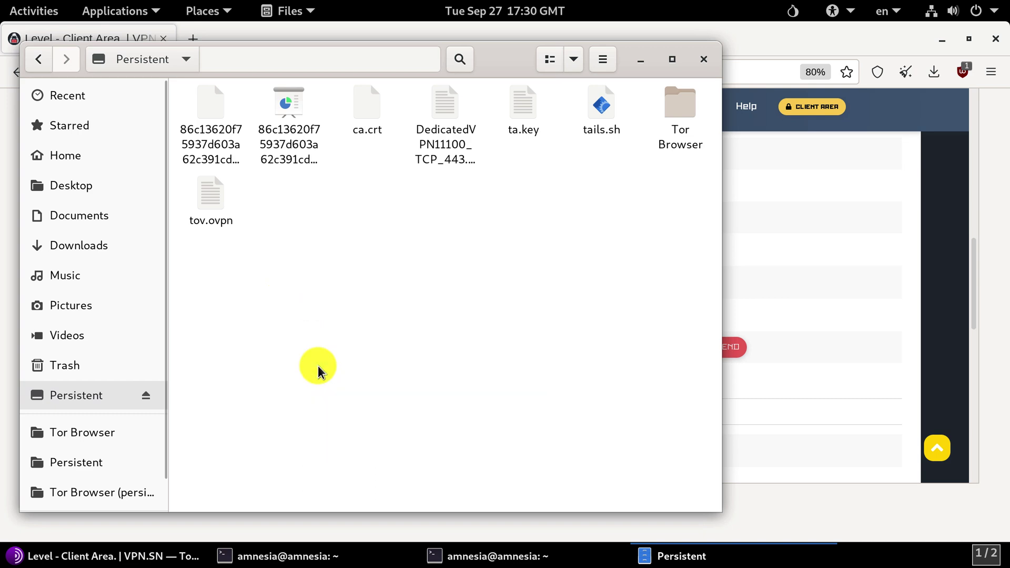
pyautogui.click(353, 343)
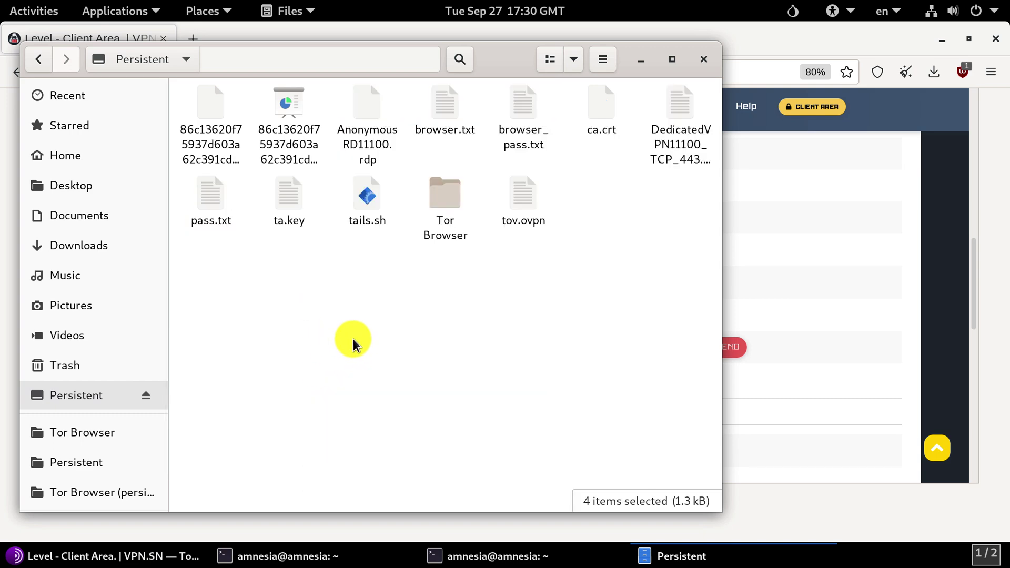
pyautogui.click(702, 59)
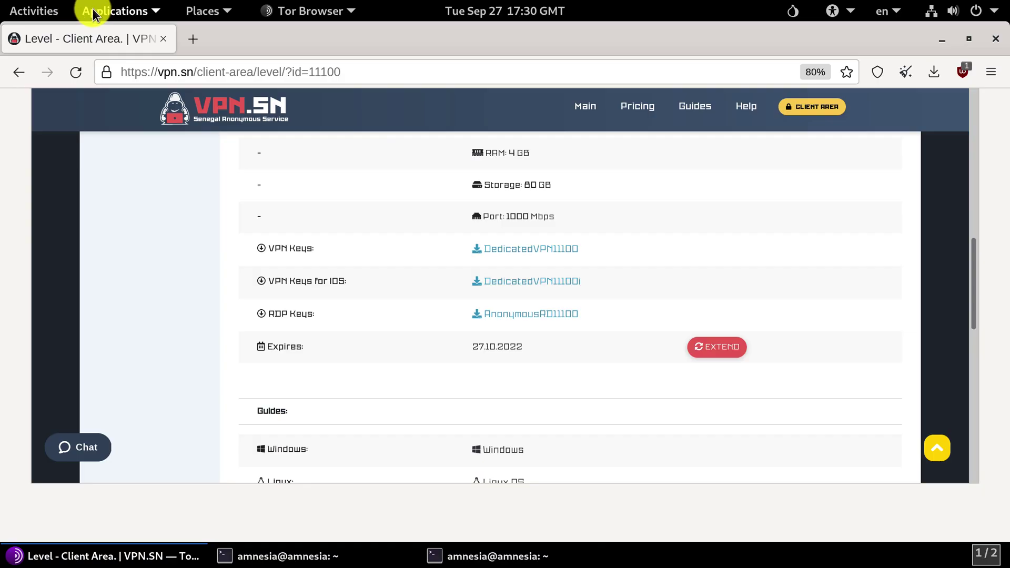
# Step: Launch Remmina from the Internet applications and dismiss its news page
pyautogui.click(102, 11)
pyautogui.moveTo(102, 130)
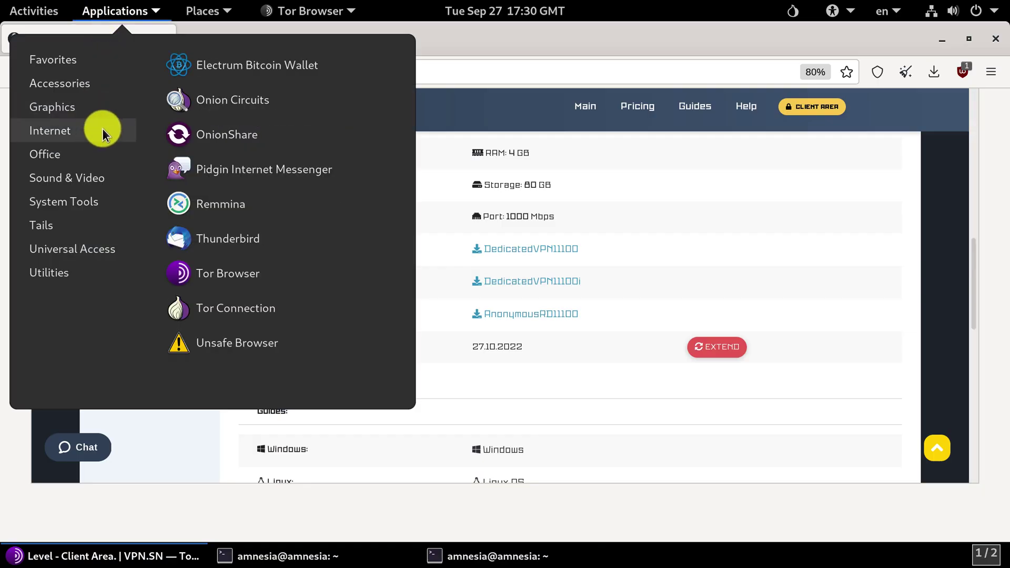
pyautogui.click(264, 200)
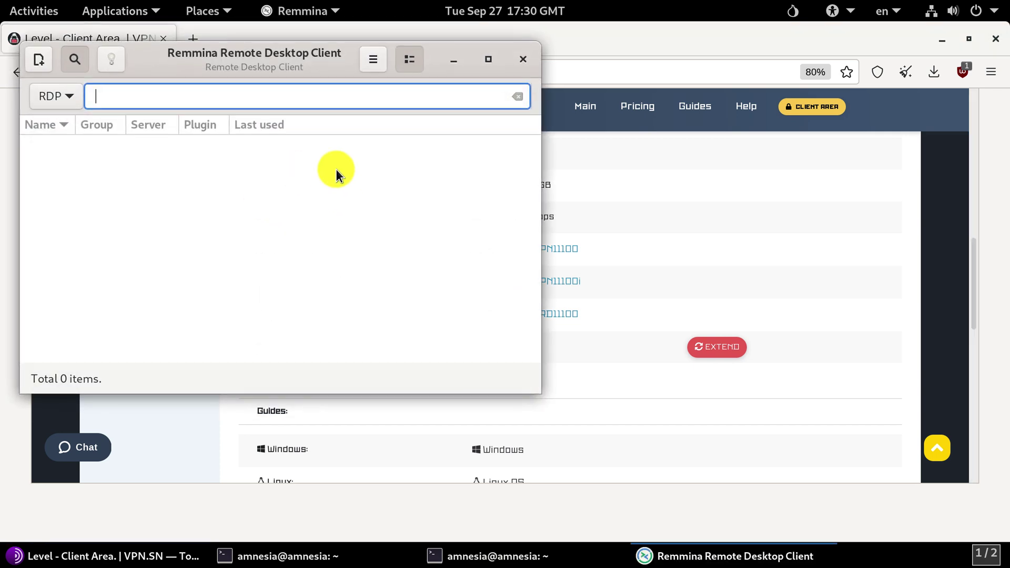
pyautogui.click(373, 61)
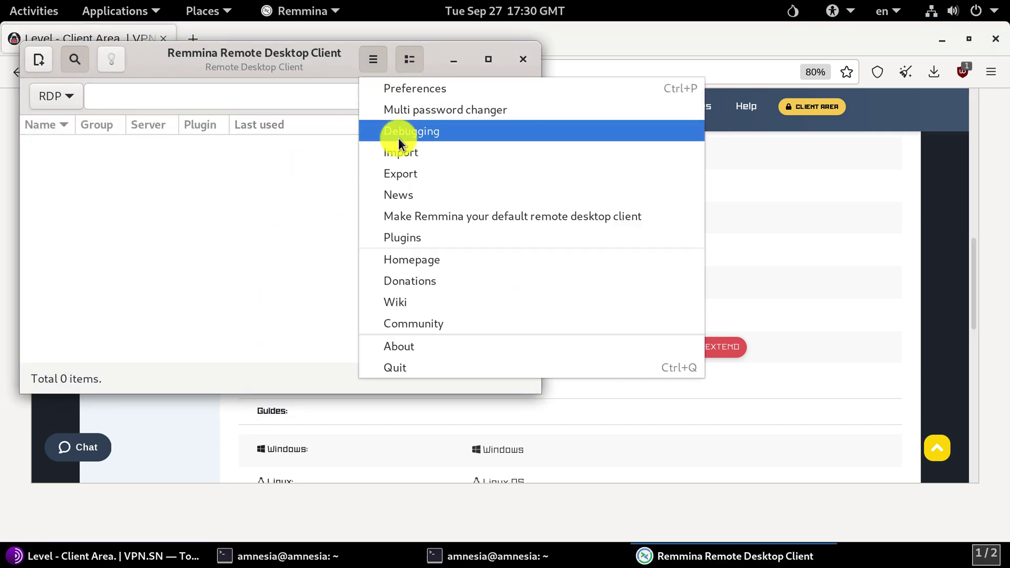
pyautogui.click(400, 195)
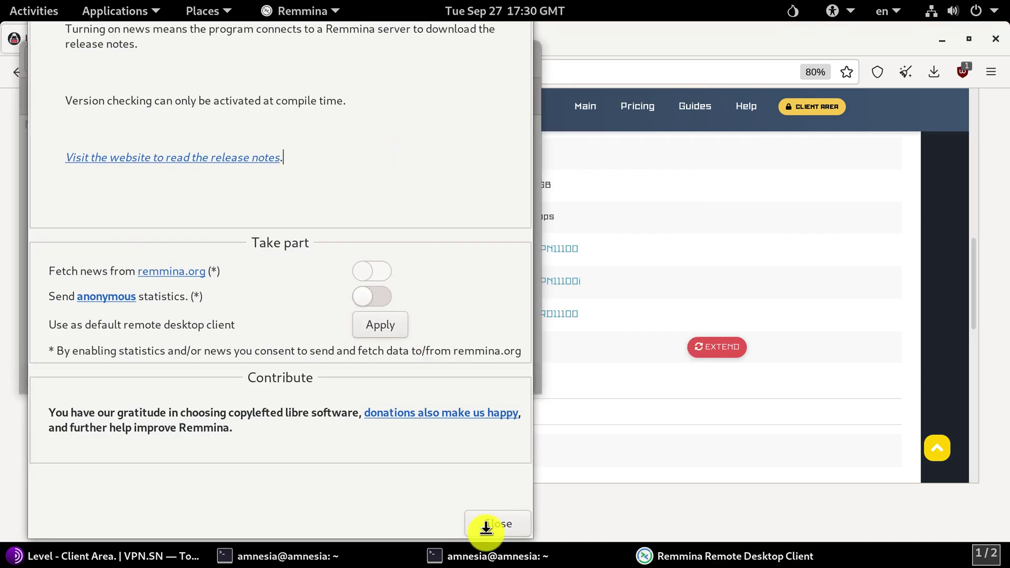
pyautogui.click(483, 524)
# Step: Import AnonymousRD11100.rdp from the Persistent folder into Remmina
pyautogui.click(383, 59)
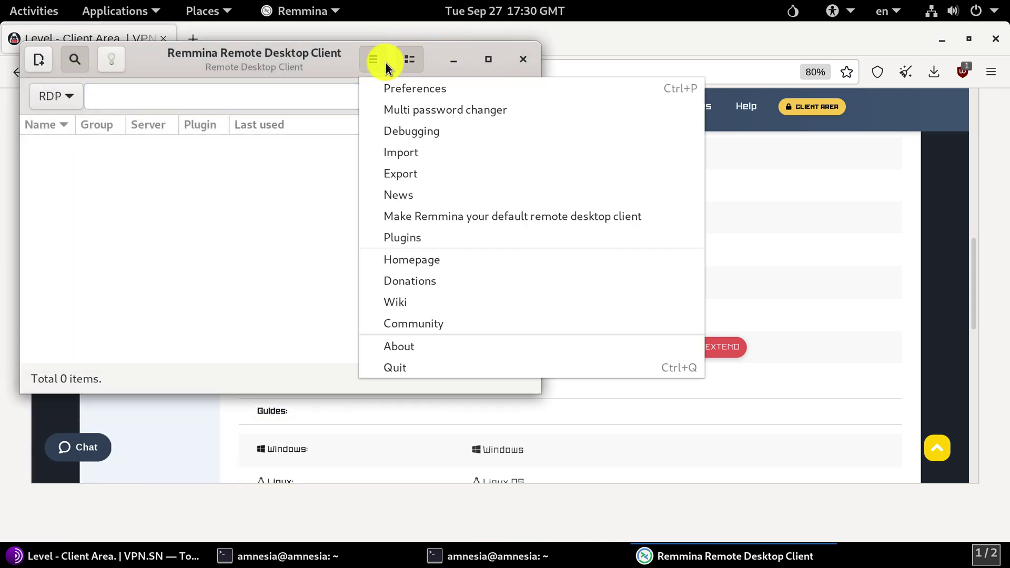
pyautogui.click(415, 148)
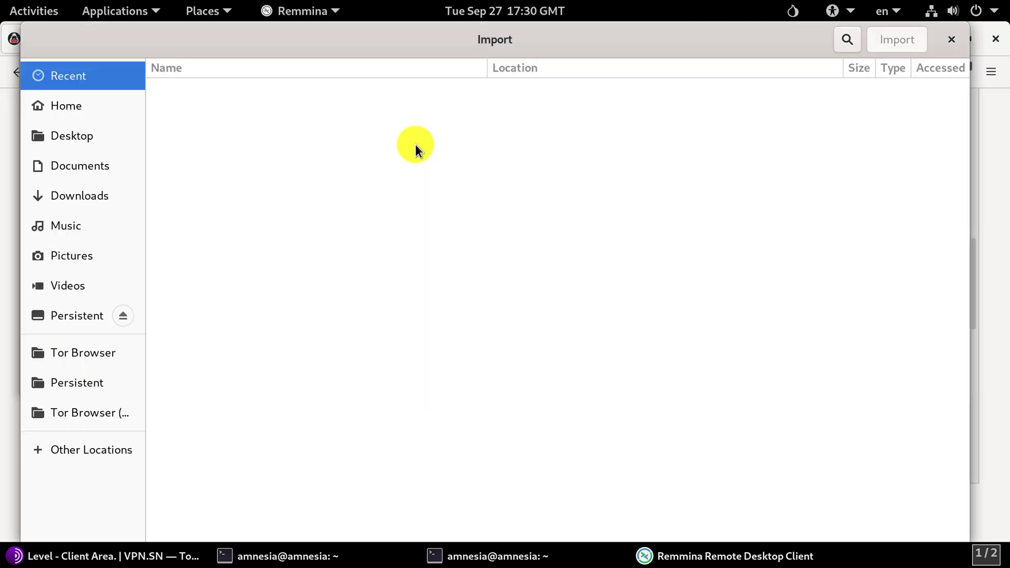
pyautogui.click(95, 315)
pyautogui.click(247, 167)
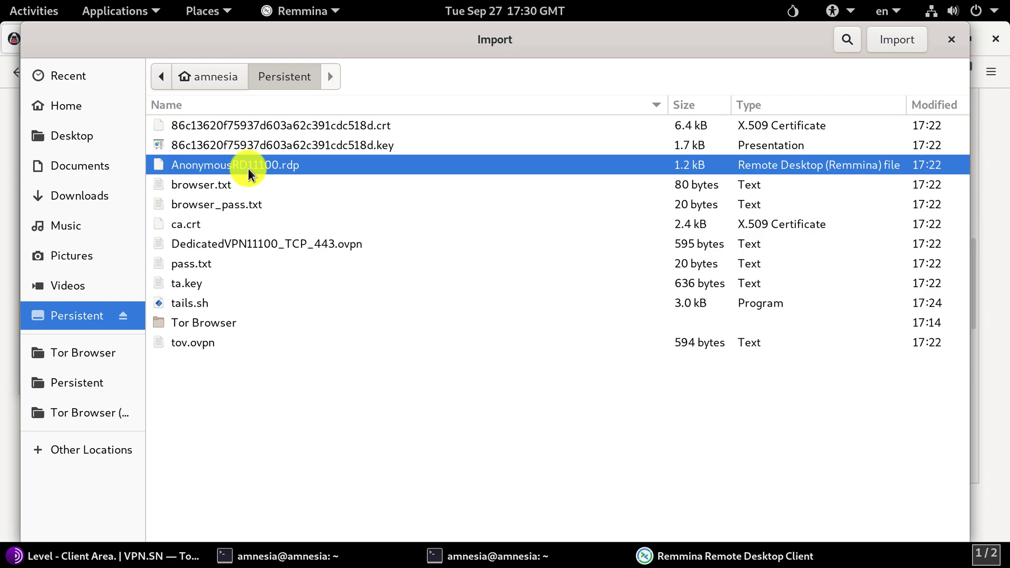
pyautogui.click(881, 40)
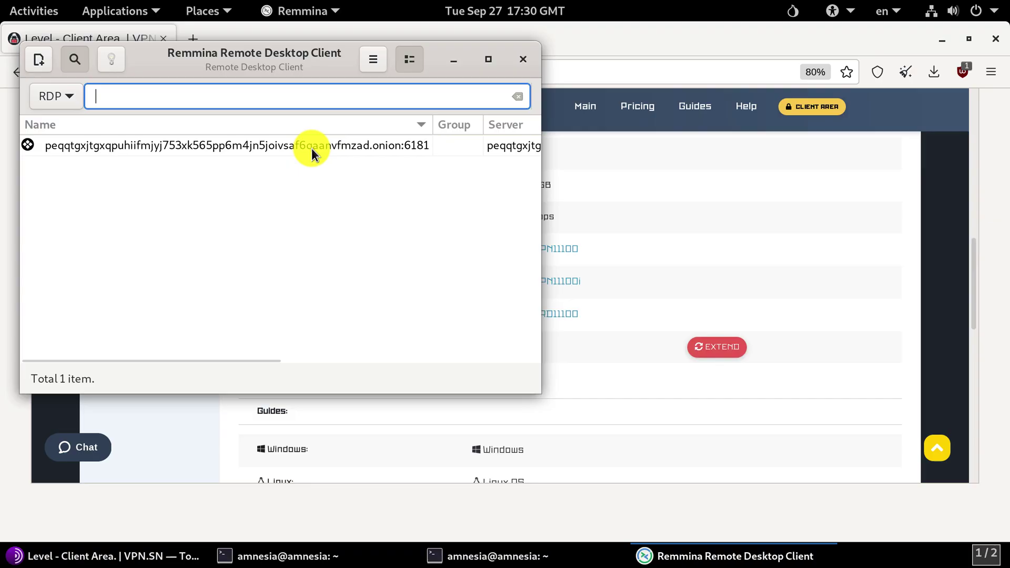
# Step: Edit the imported connection: use initial window size, 60000 ms connection timeout, and save
pyautogui.click(311, 148)
pyautogui.rightClick(311, 147)
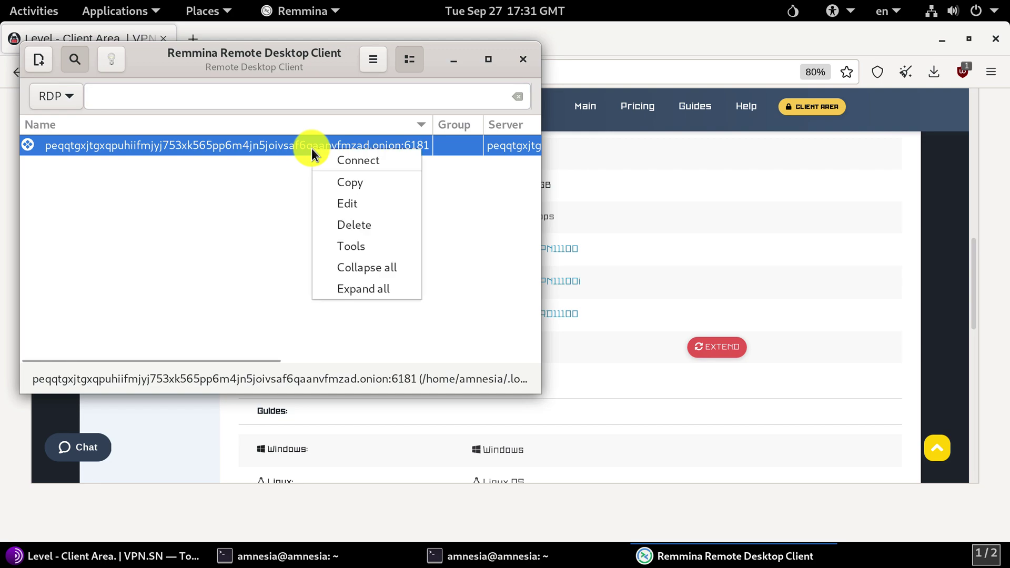
pyautogui.click(354, 202)
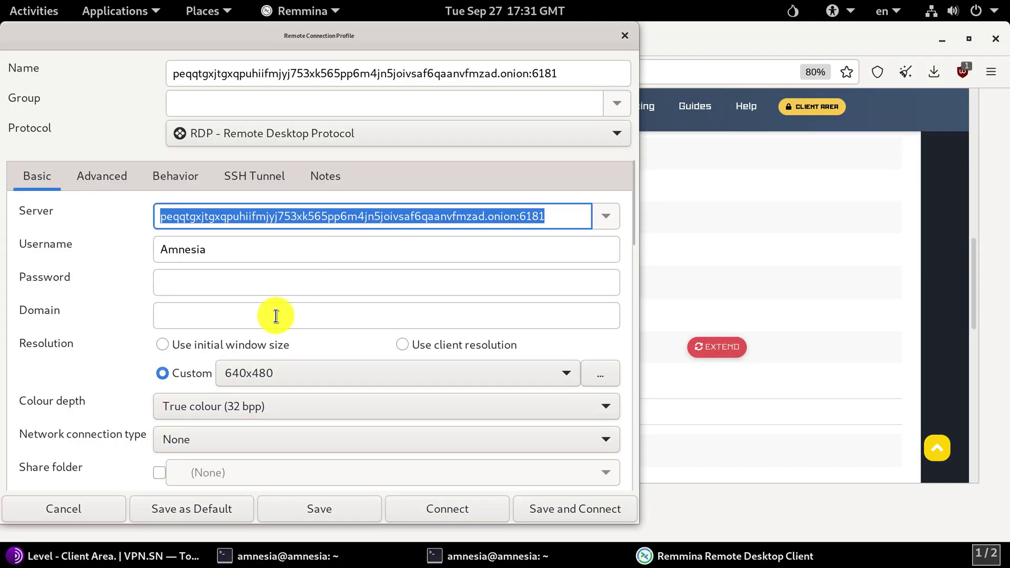
pyautogui.click(260, 342)
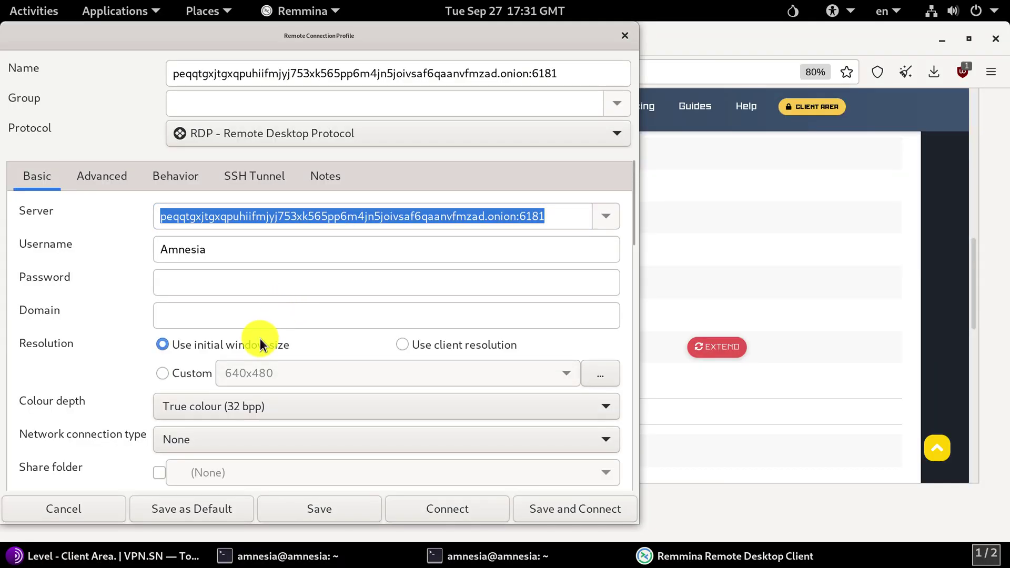
pyautogui.click(111, 183)
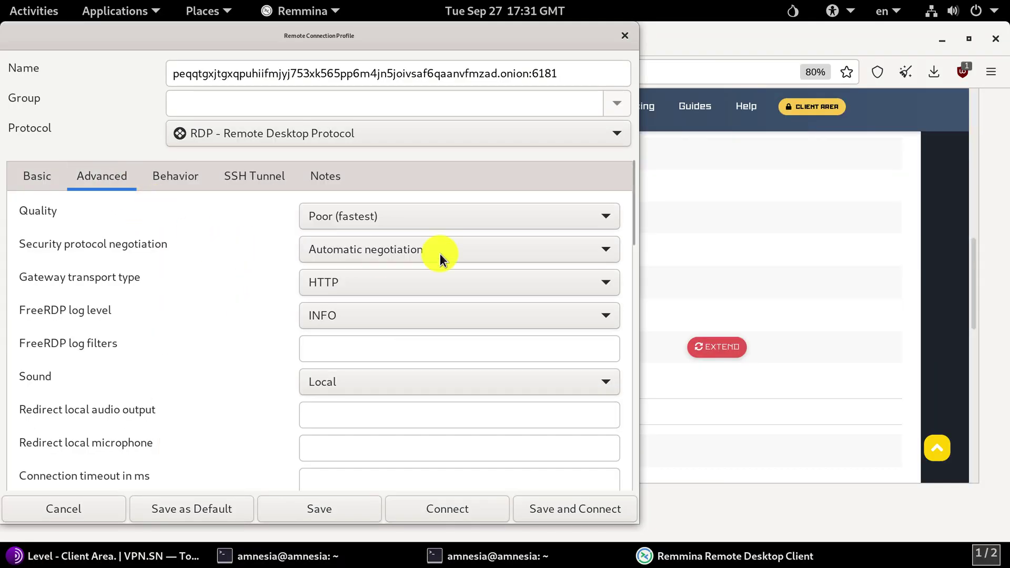
pyautogui.moveTo(633, 212); pyautogui.dragTo(633, 236)
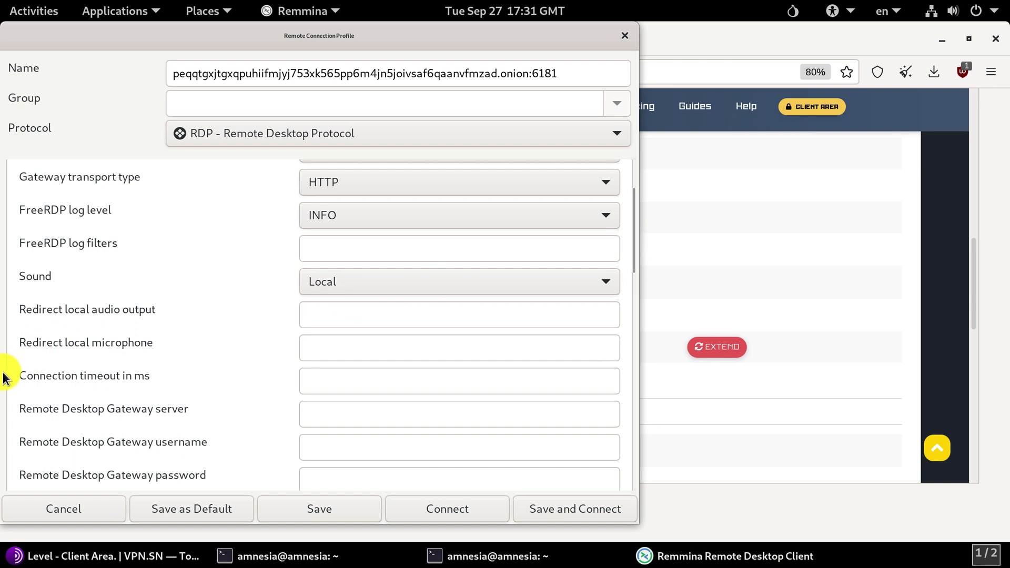
pyautogui.click(330, 375)
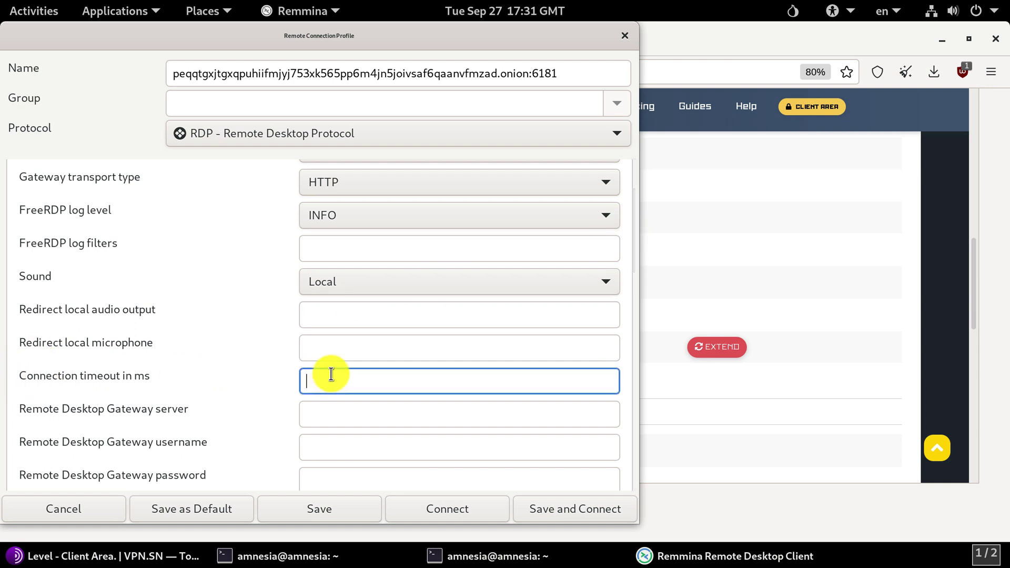
pyautogui.write('60000')
pyautogui.click(317, 507)
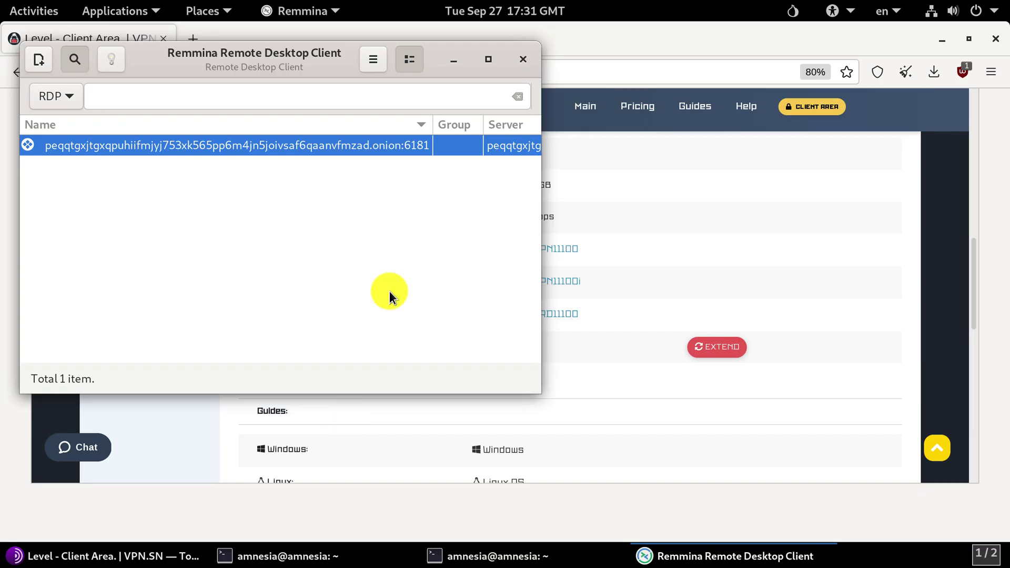
# Step: Connect to the onion RDP server and accept its certificate
pyautogui.doubleClick(415, 149)
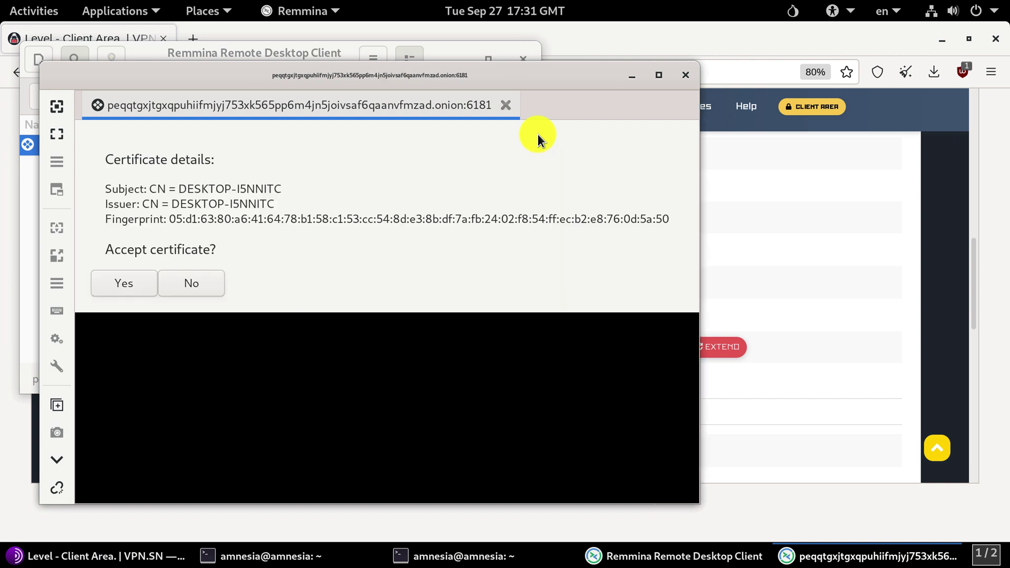
pyautogui.click(131, 279)
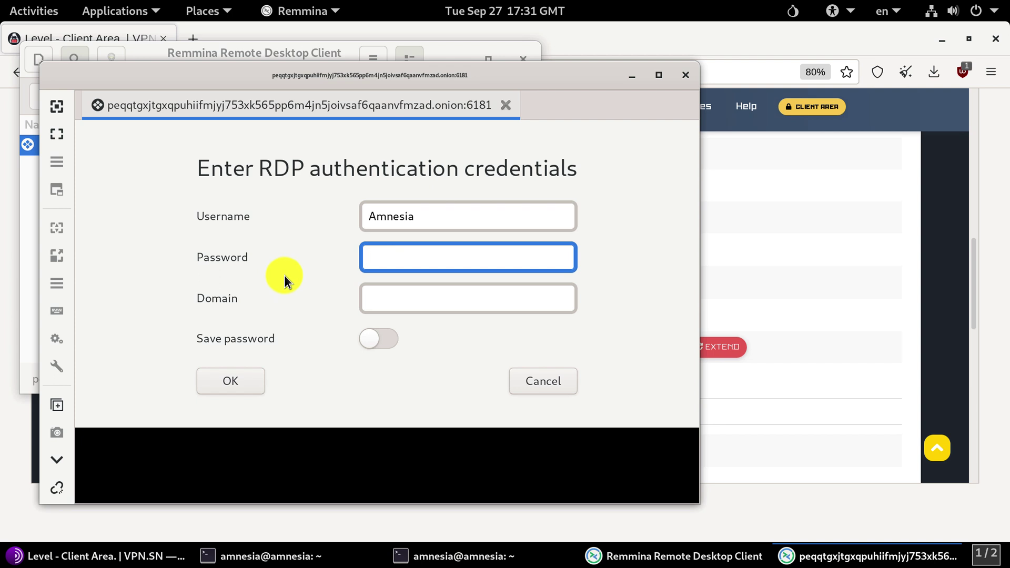
pyautogui.click(219, 15)
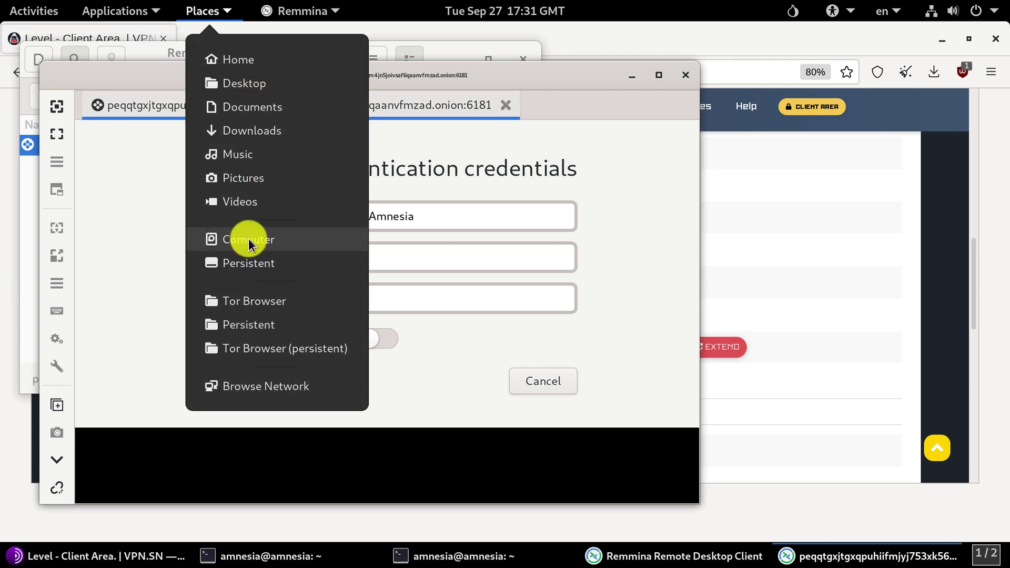
# Step: Open pass.txt from Persistent in Text Editor and copy its password line
pyautogui.click(298, 327)
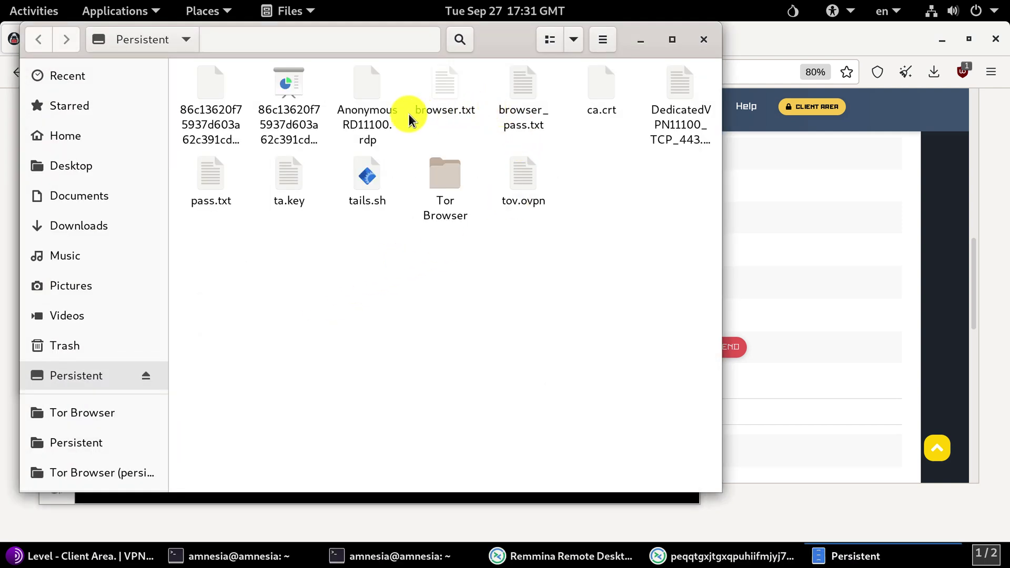
pyautogui.doubleClick(225, 173)
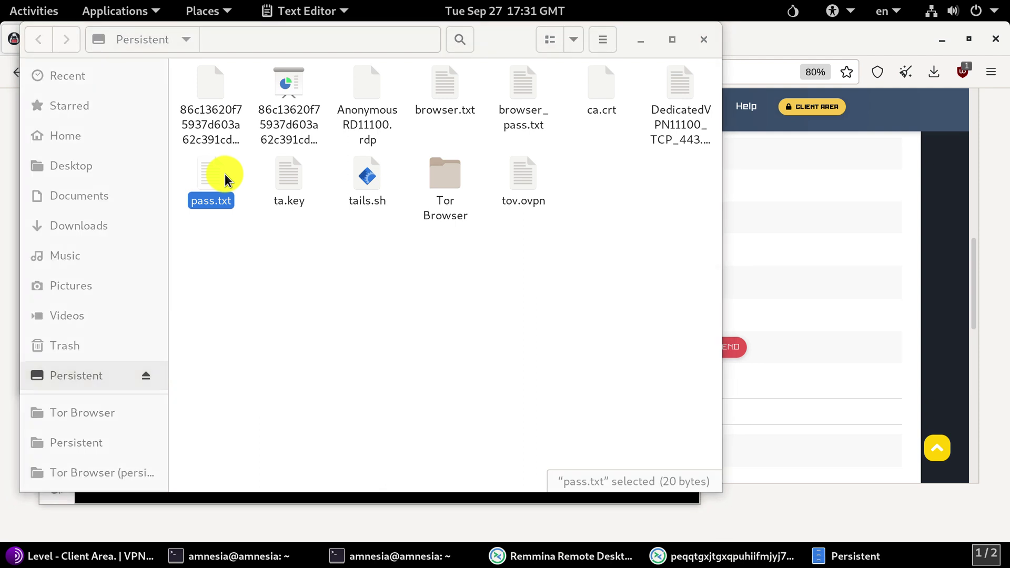
pyautogui.doubleClick(158, 65)
pyautogui.rightClick(160, 65)
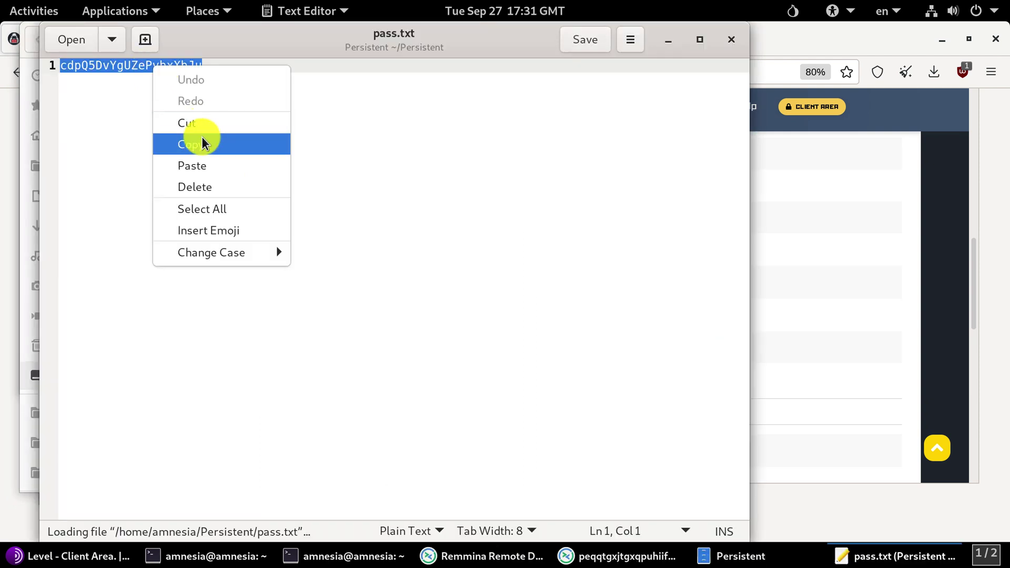
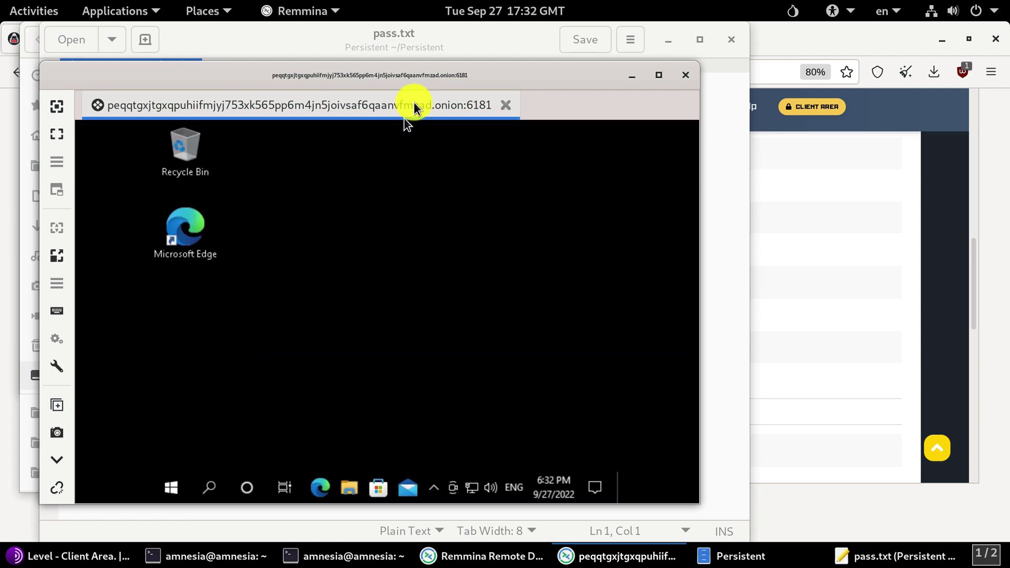
# Step: Maximize the remote Windows session window and turn on dynamic resolution updating so the desktop fits it
pyautogui.click(656, 75)
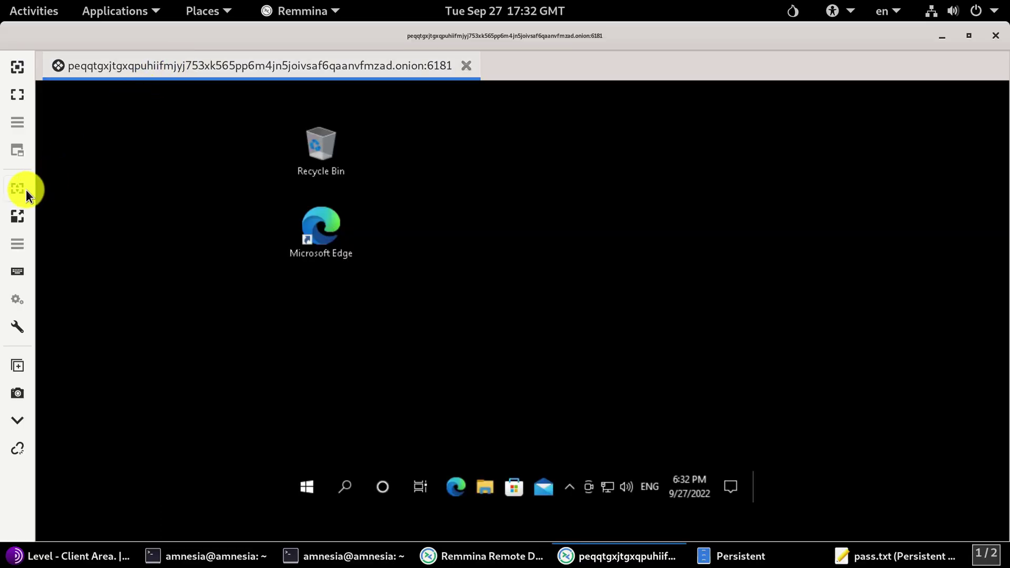
pyautogui.click(26, 190)
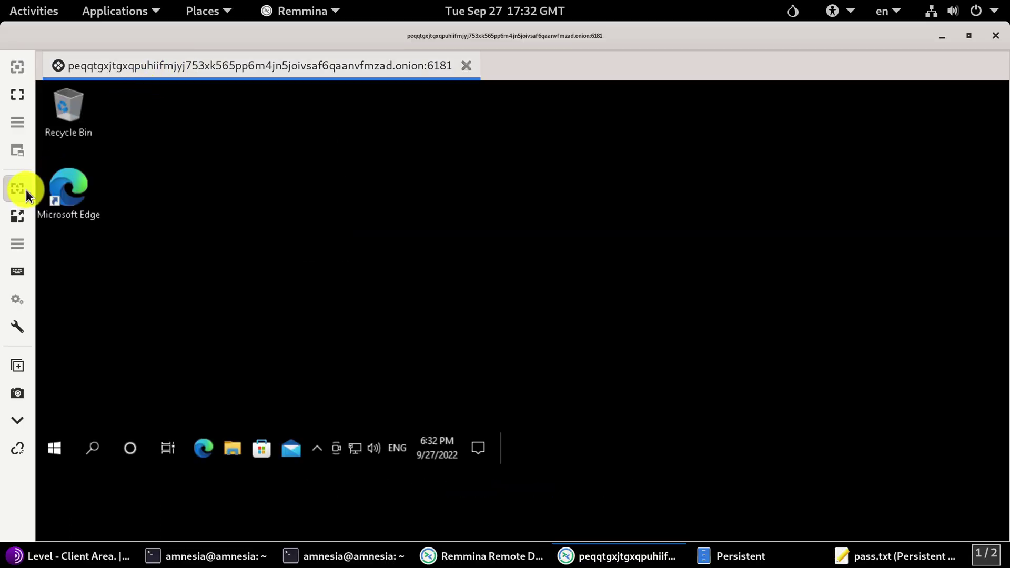
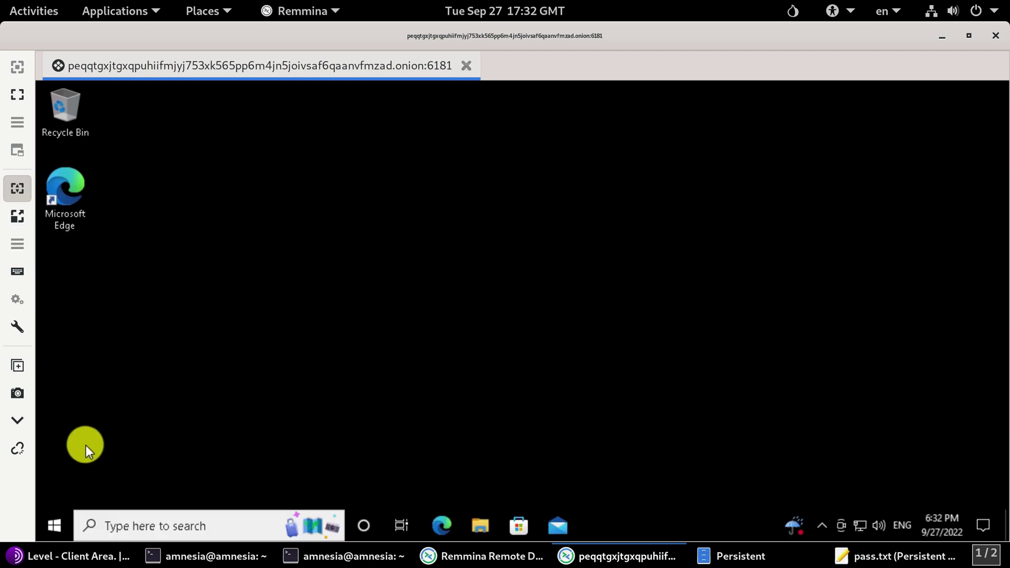
# Step: Check the remote PC's system information in Settings, then close Settings
pyautogui.rightClick(53, 524)
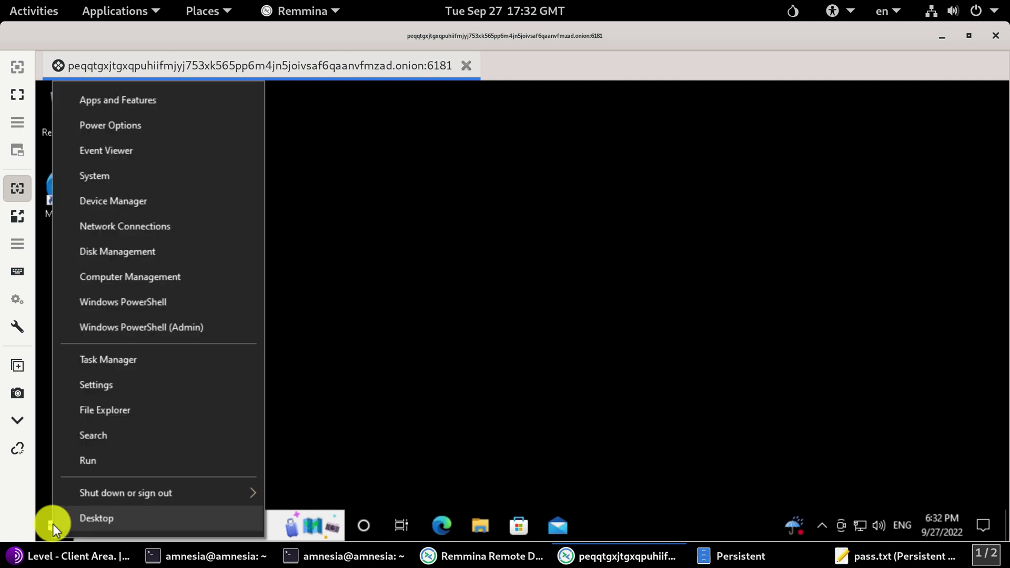
pyautogui.click(102, 173)
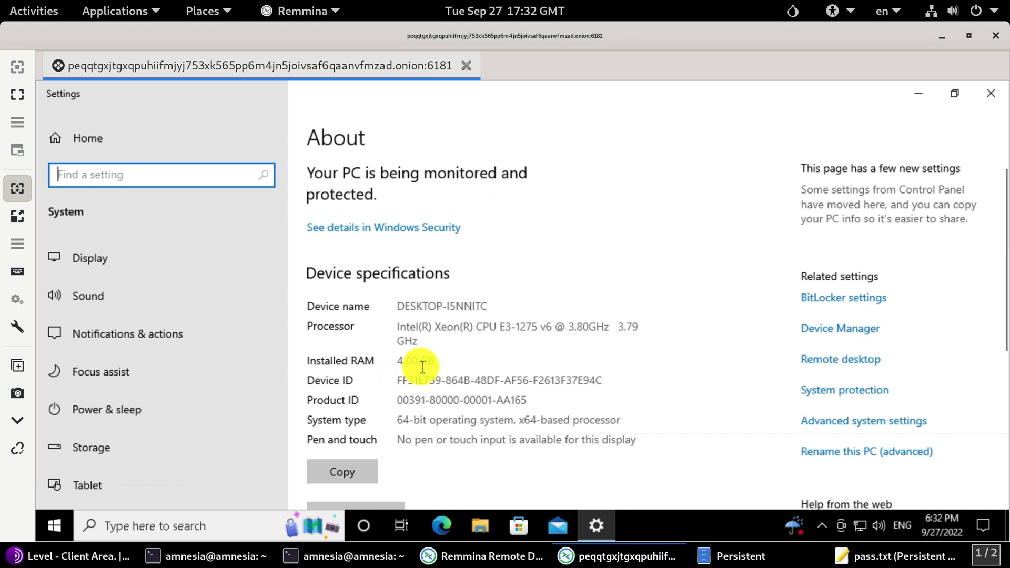
pyautogui.click(986, 93)
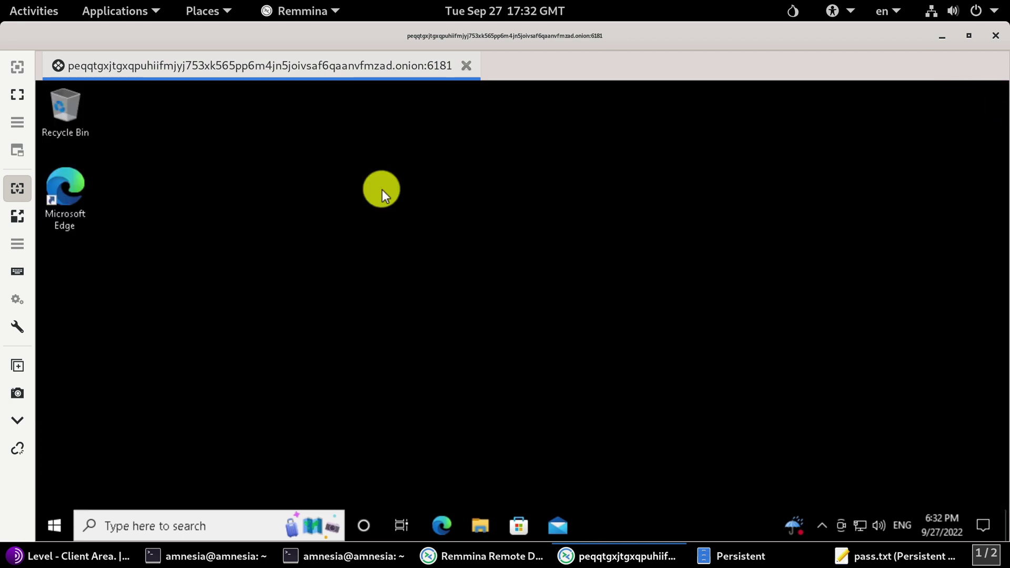
# Step: Launch Edge, reject the cookie banner, and search Bing for 'check my ip'
pyautogui.doubleClick(77, 186)
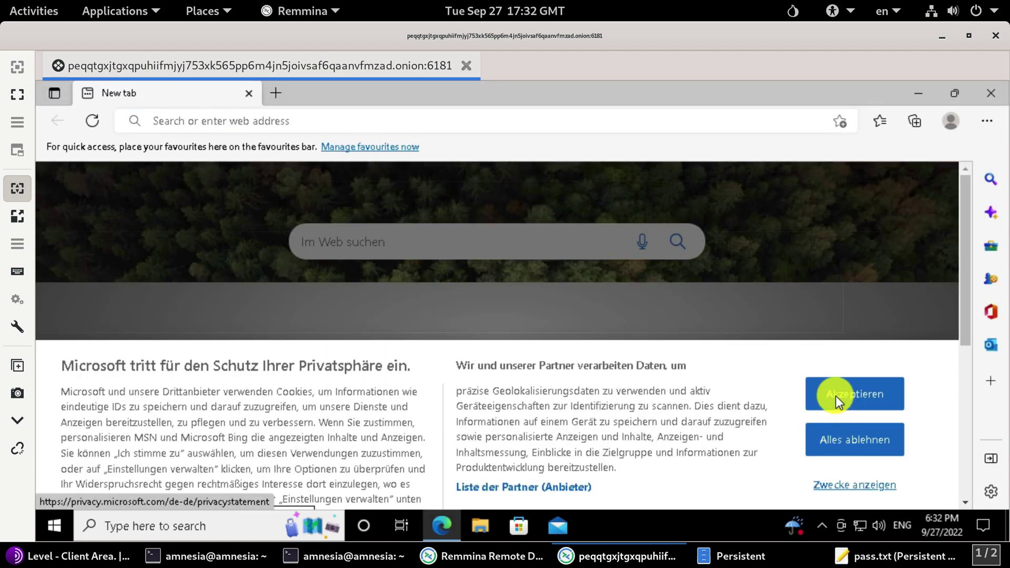
pyautogui.click(835, 395)
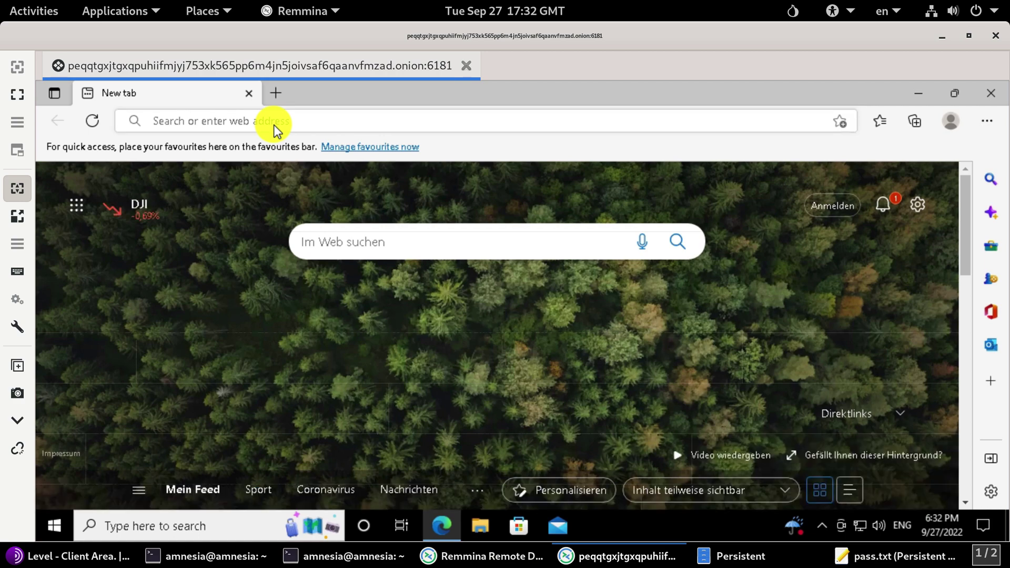
pyautogui.click(274, 126)
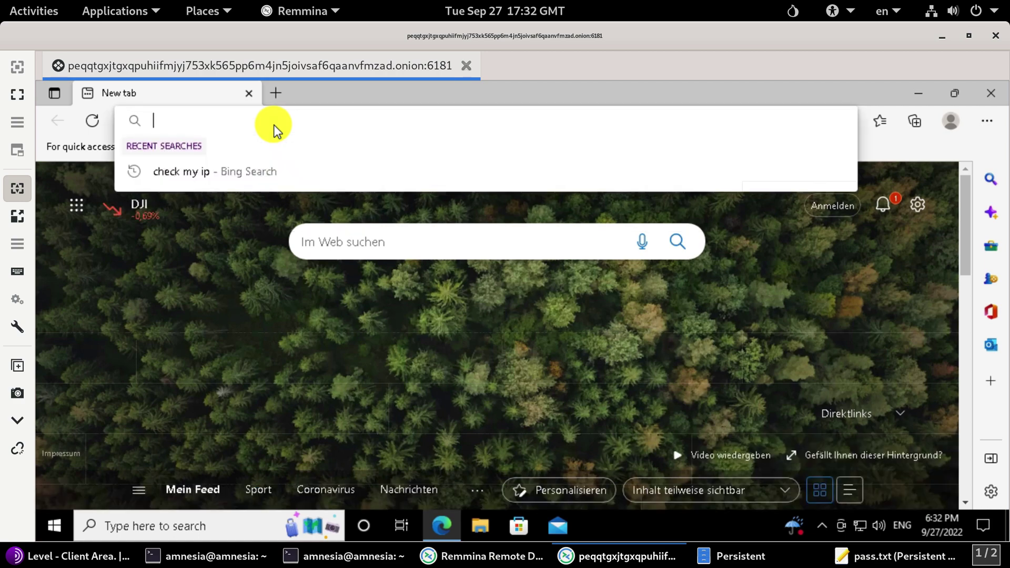
pyautogui.write('c')
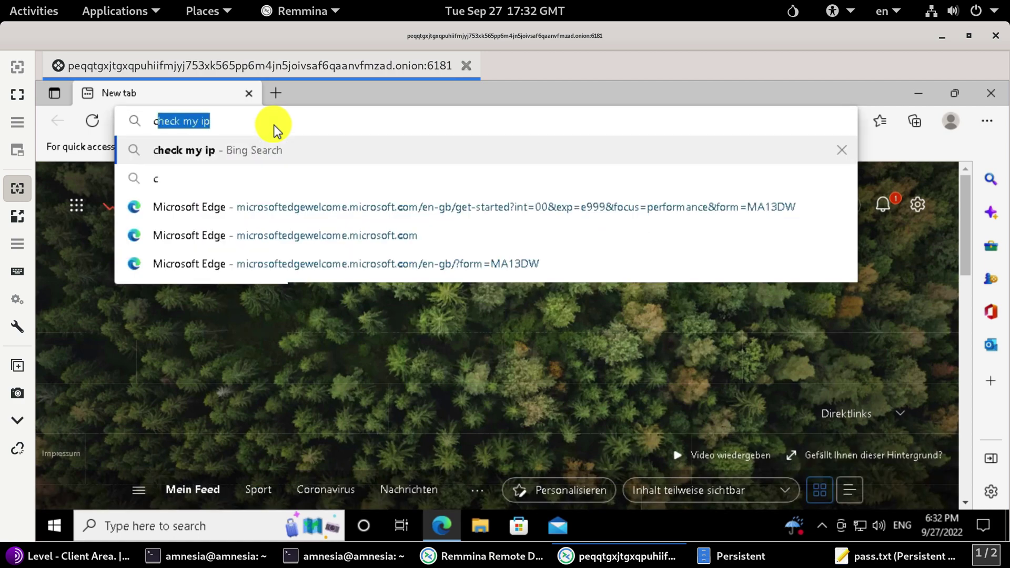
pyautogui.write('heck my ip')
pyautogui.press('Return')
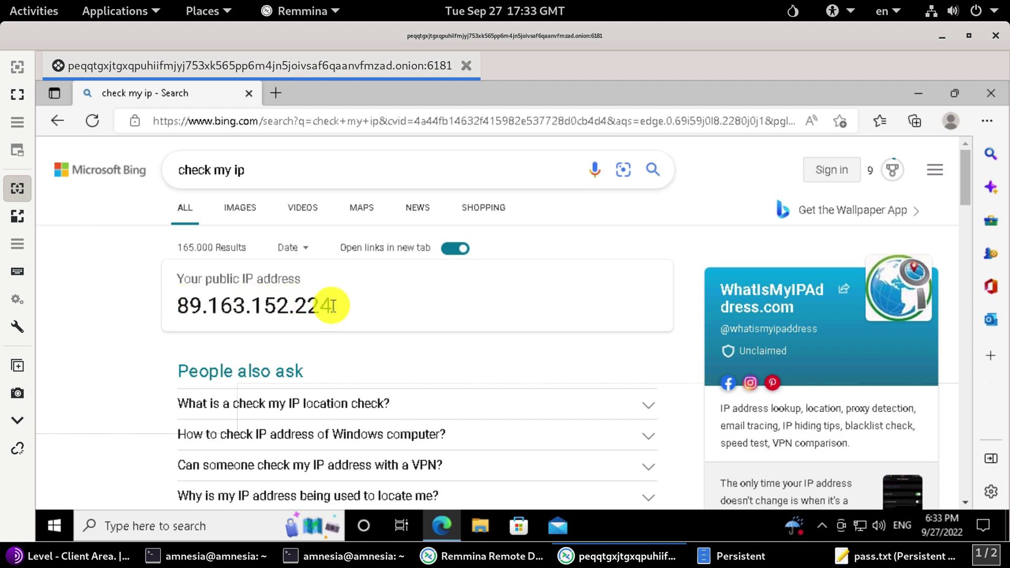
# Step: Open whatismyipaddress.com, dismiss the VPN ad, and locate 89.163.152.224's Dusseldorf, Germany details
pyautogui.click(964, 219)
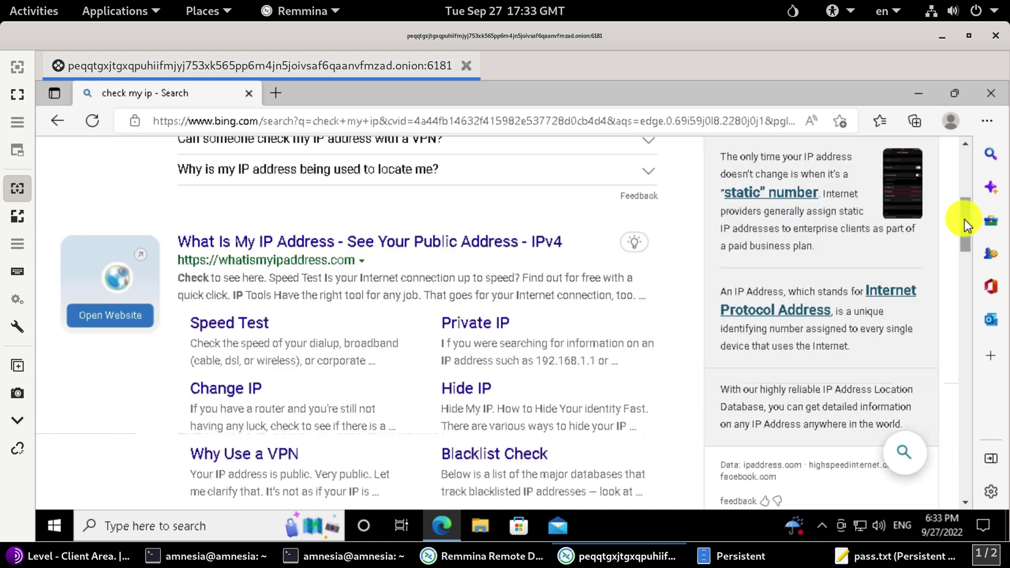
pyautogui.click(487, 241)
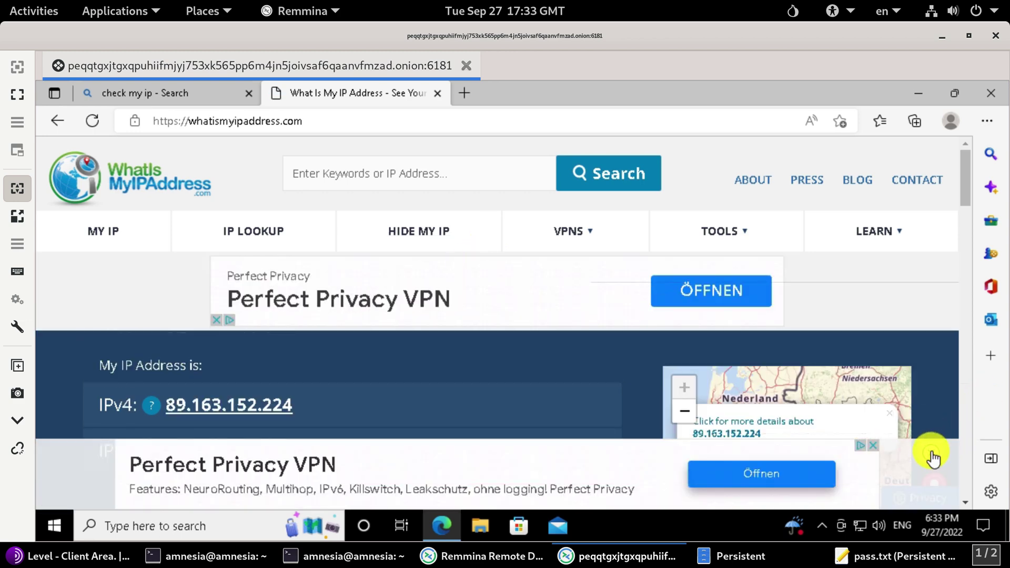
pyautogui.click(934, 444)
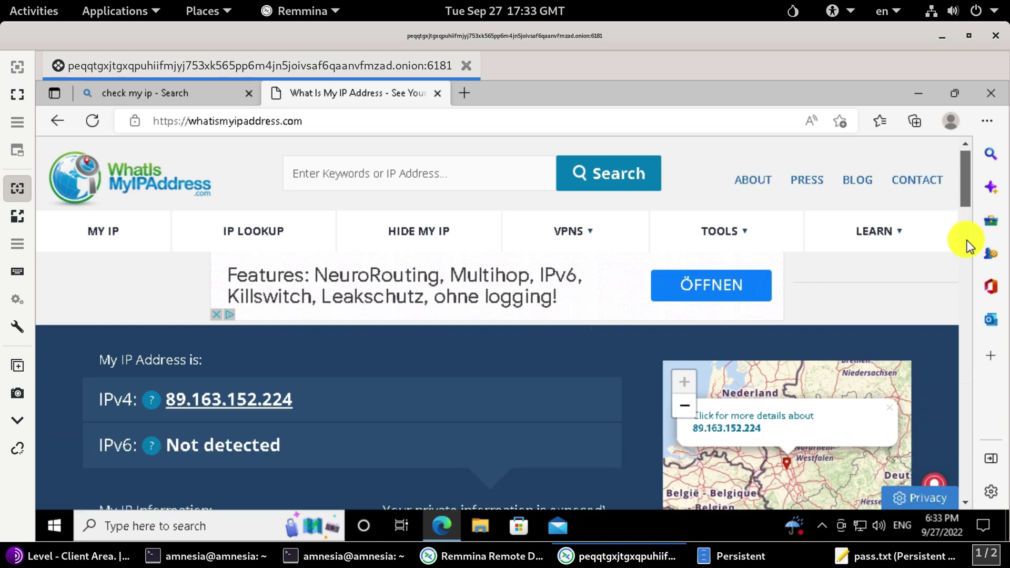
pyautogui.scroll(-5, 966, 240)
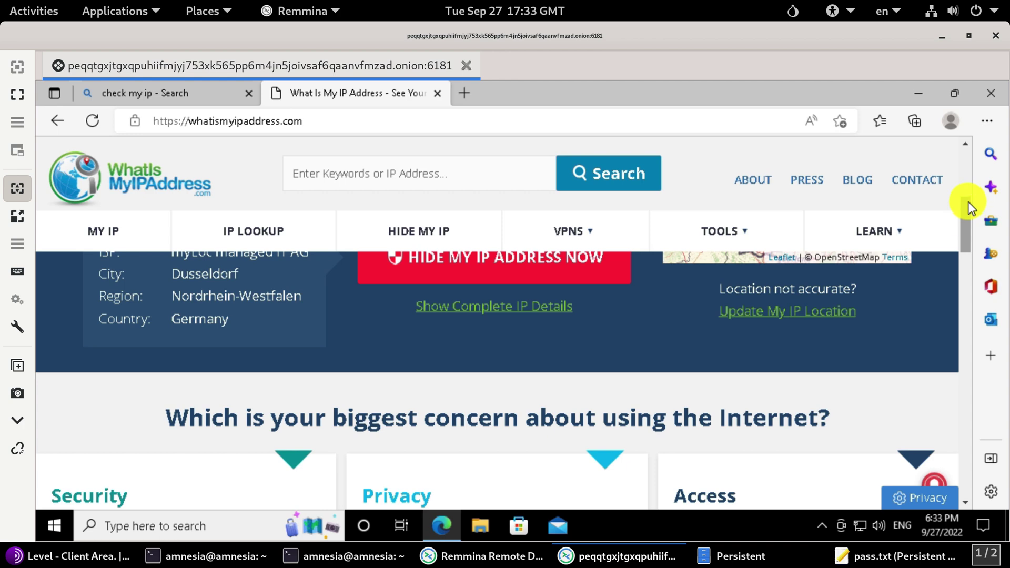
pyautogui.scroll(5, 968, 201)
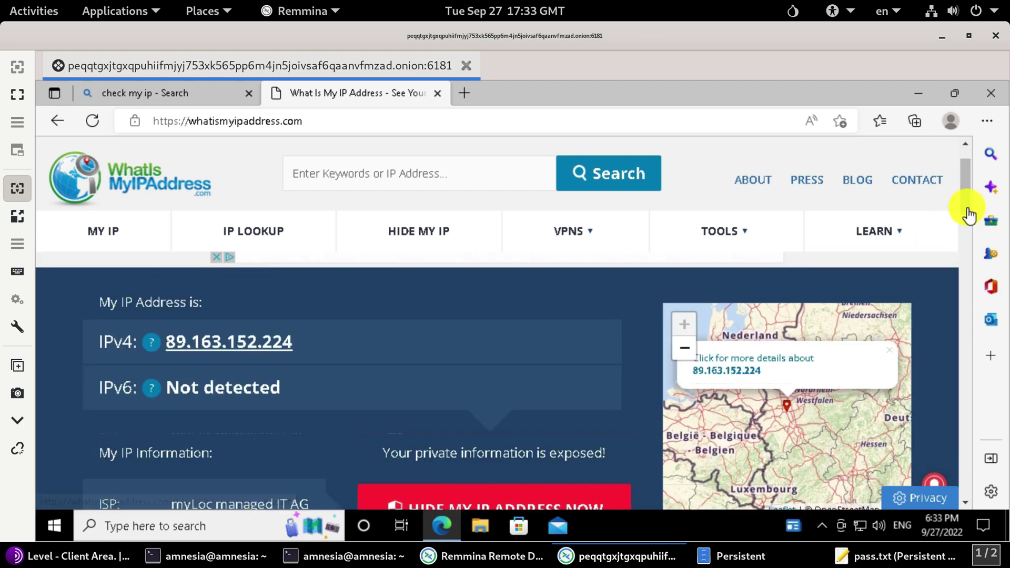
pyautogui.scroll(-1, 968, 214)
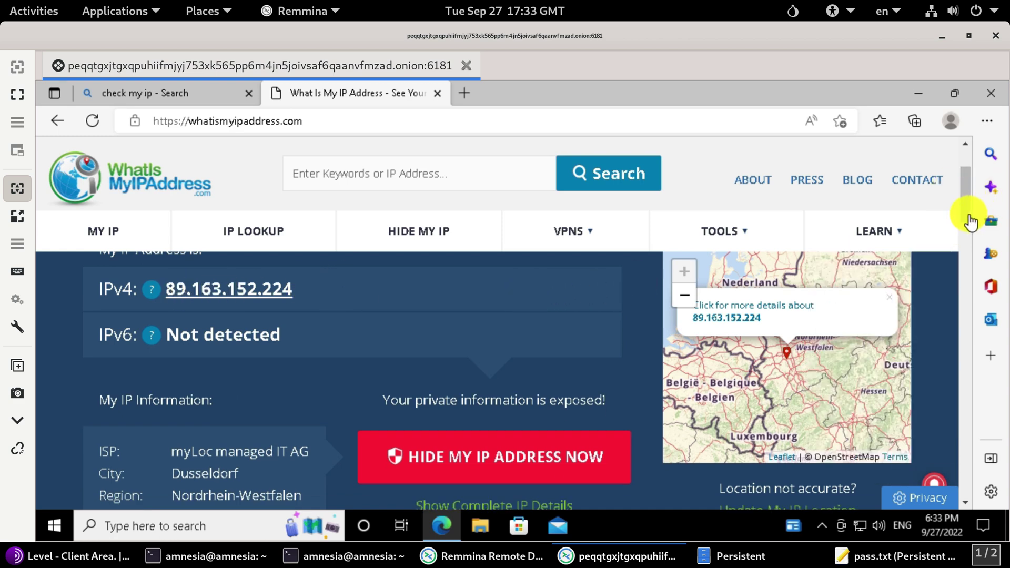
pyautogui.scroll(-1, 976, 229)
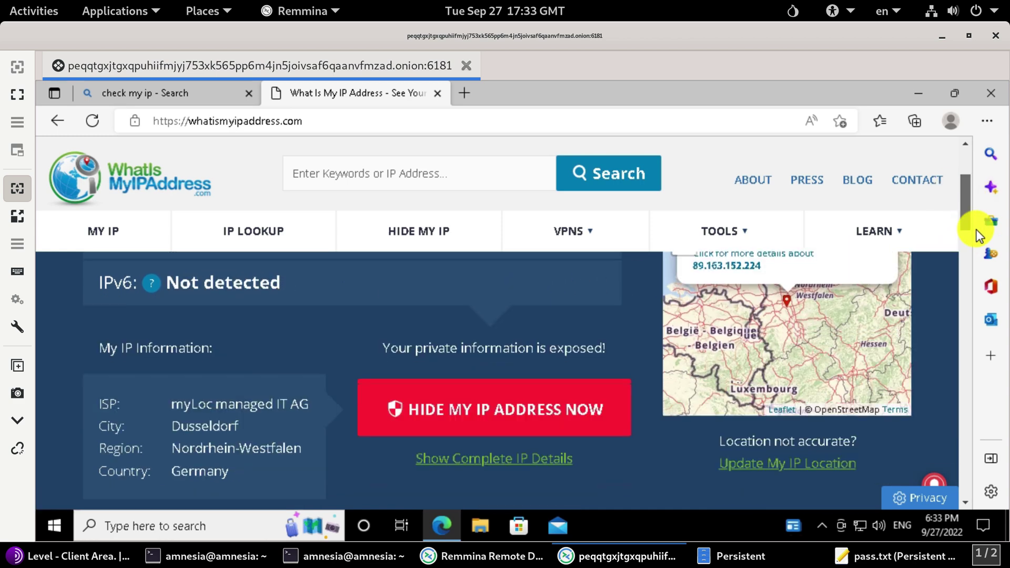
pyautogui.scroll(-1, 975, 230)
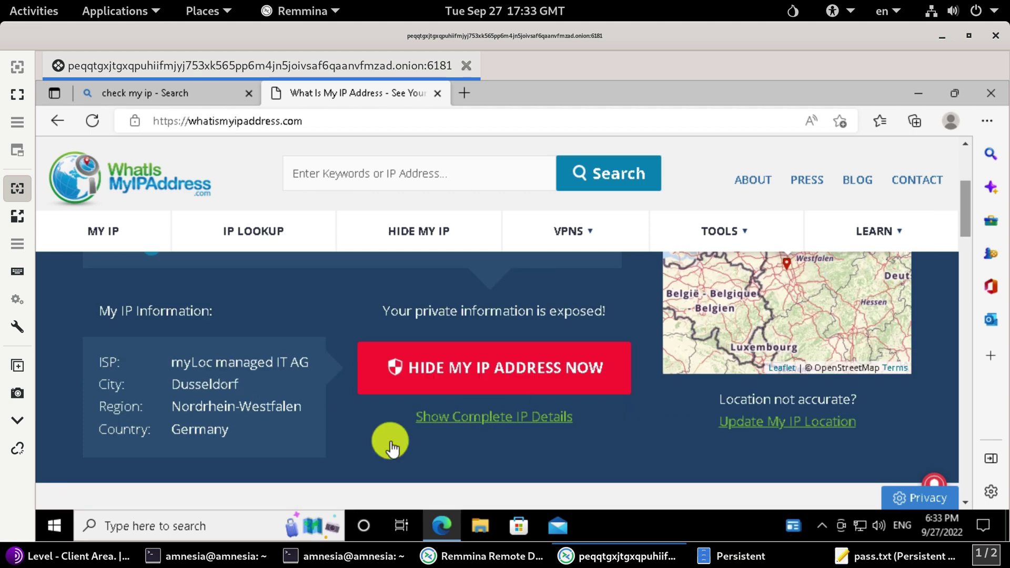
pyautogui.tripleClick(225, 429)
# Step: Compare Tor Browser's listed DE RDP location with the IP check, then minimize Tor Browser
pyautogui.click(89, 556)
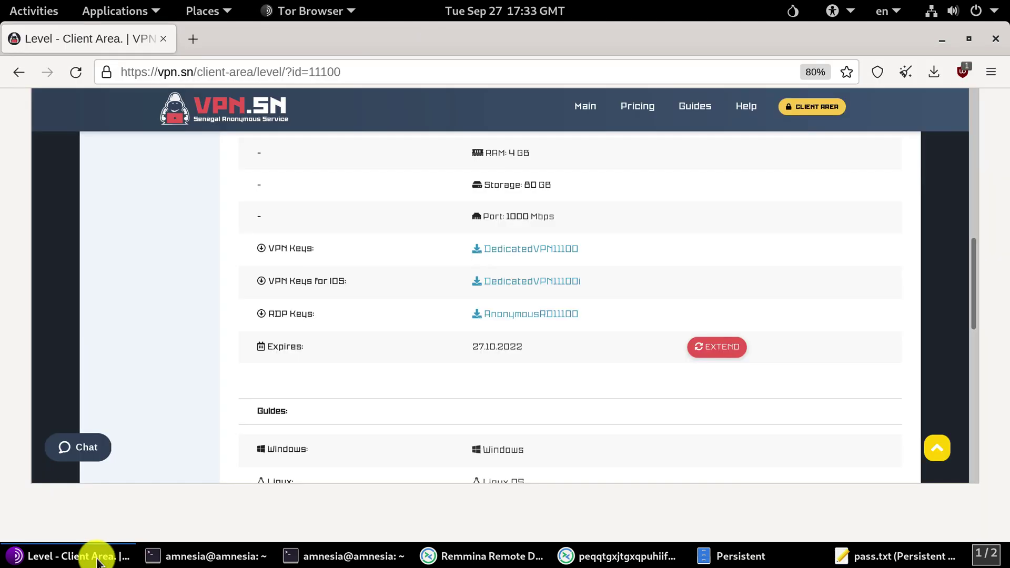
pyautogui.moveTo(973, 266); pyautogui.dragTo(471, 199)
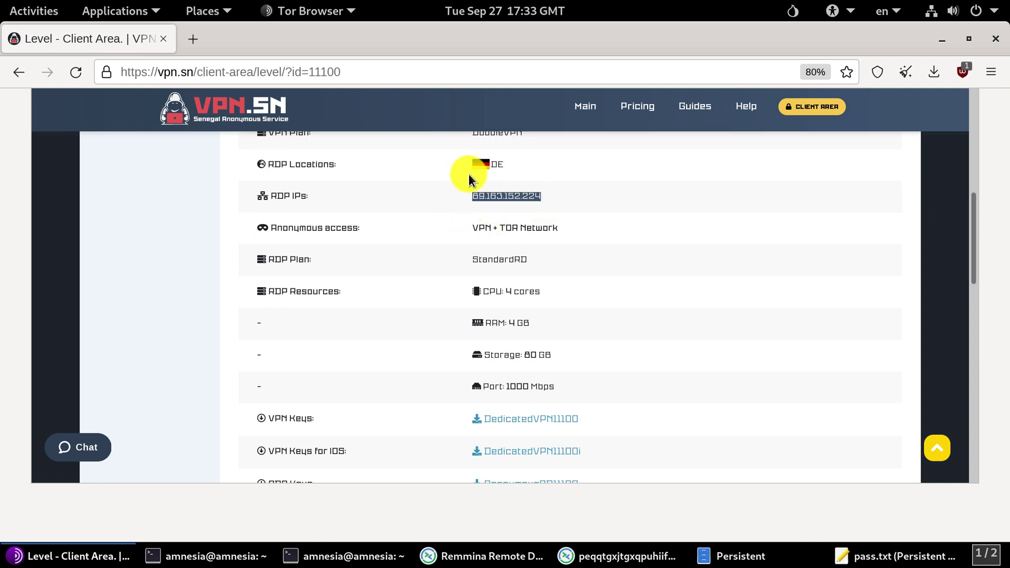
pyautogui.moveTo(505, 165); pyautogui.dragTo(486, 167)
pyautogui.click(427, 208)
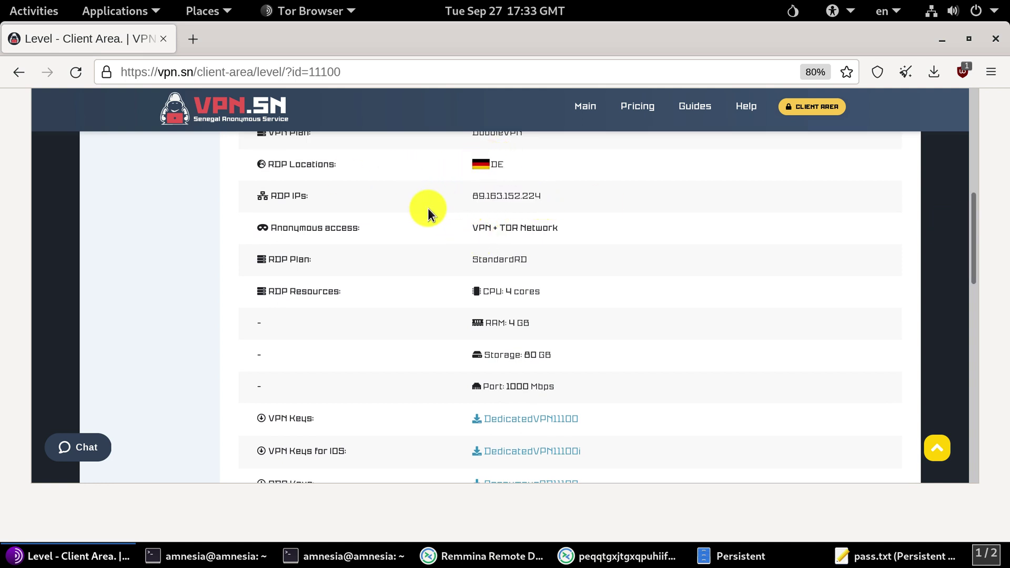
pyautogui.click(100, 556)
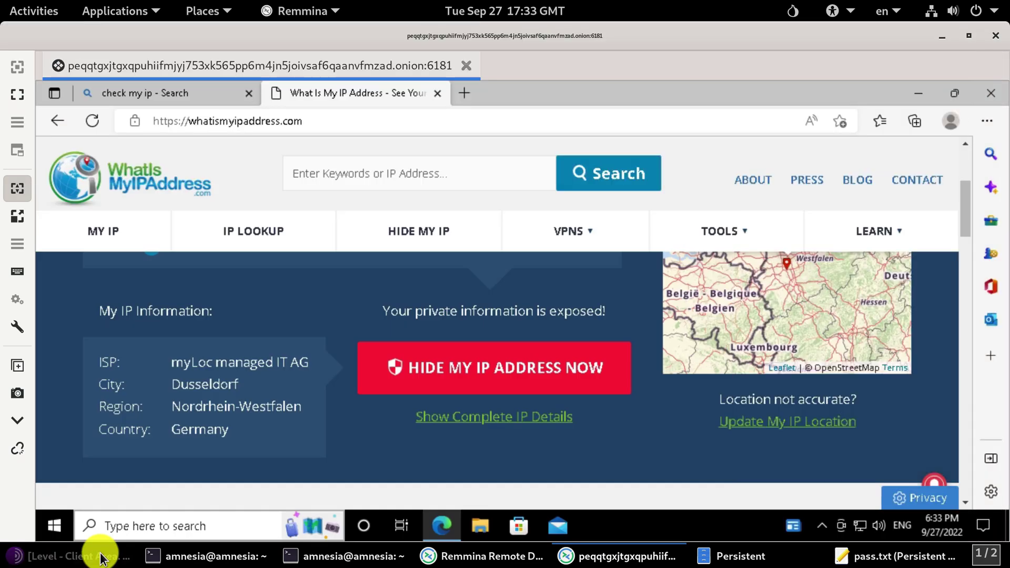
# Step: Close remote Edge, disconnect the Remmina session, and close the pass.txt note
pyautogui.click(988, 92)
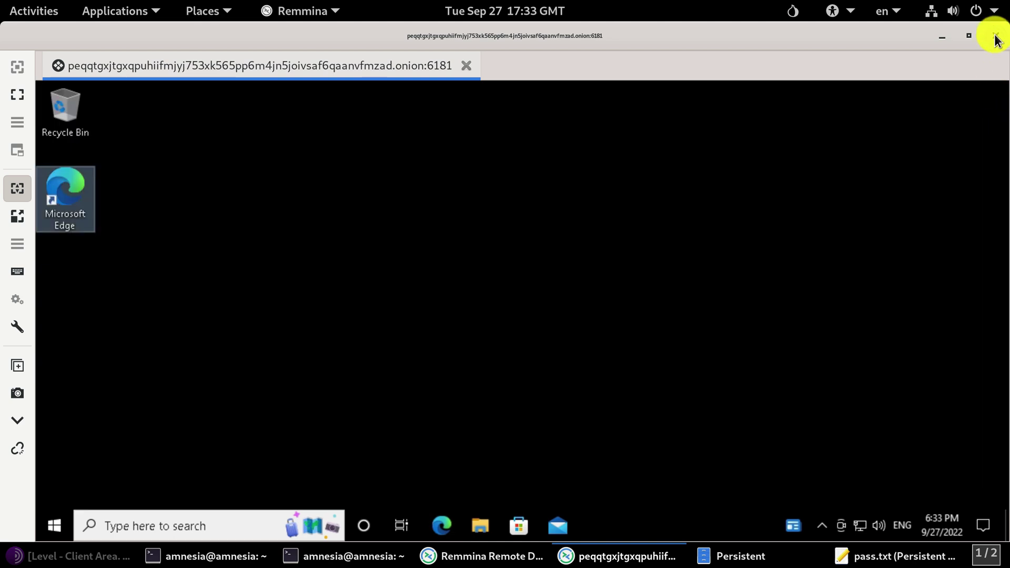
pyautogui.click(995, 40)
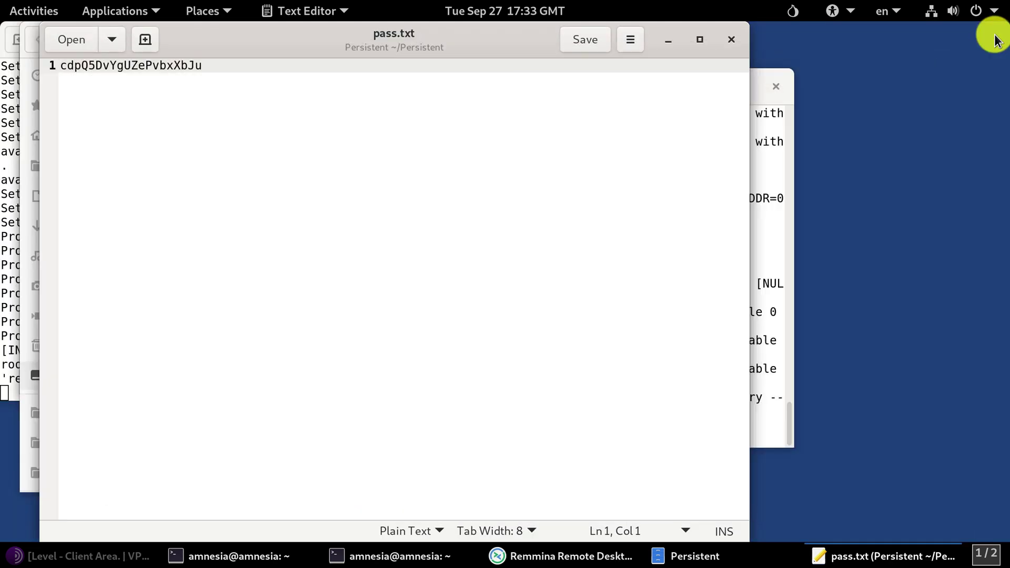
pyautogui.click(726, 40)
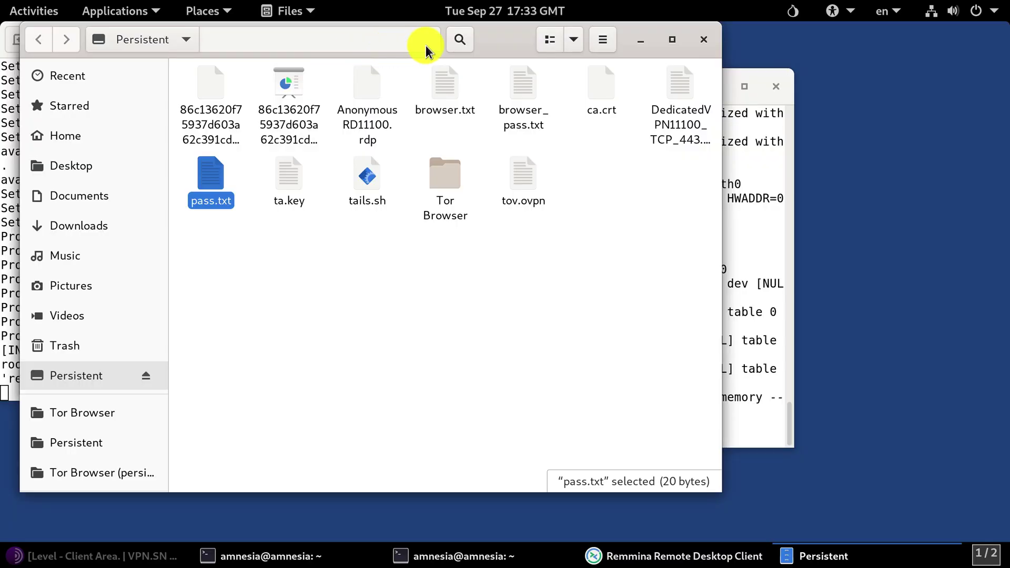
# Step: Enable sharing of the Persistent folder in the onion RDP profile, save it, and reconnect
pyautogui.click(650, 554)
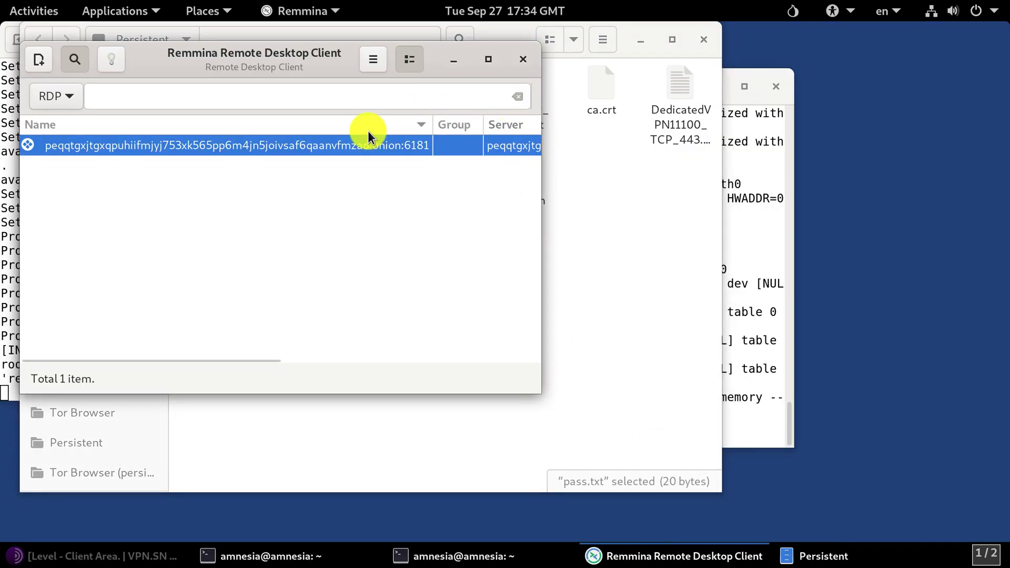
pyautogui.rightClick(322, 147)
pyautogui.click(371, 203)
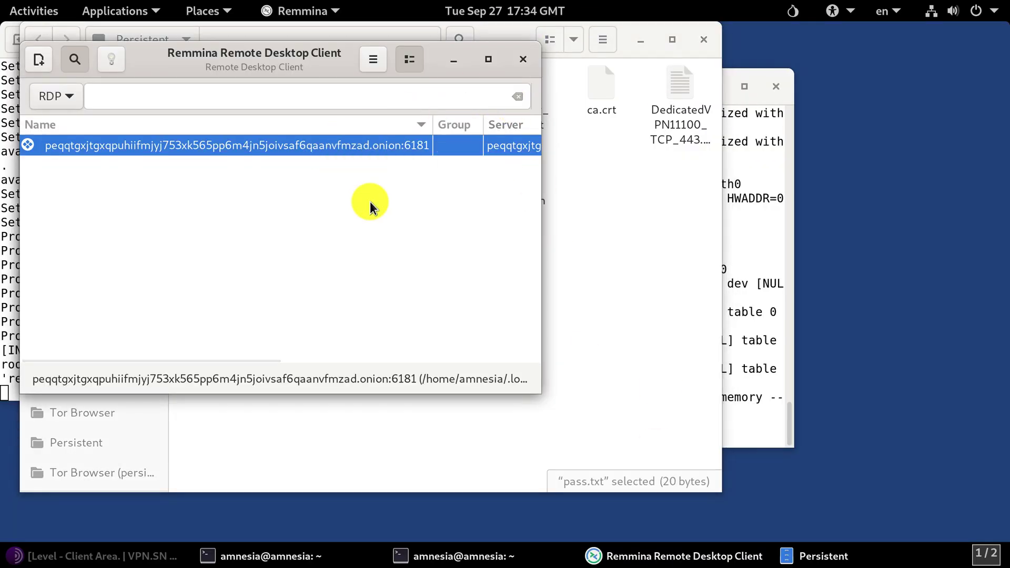
pyautogui.click(161, 469)
pyautogui.click(199, 468)
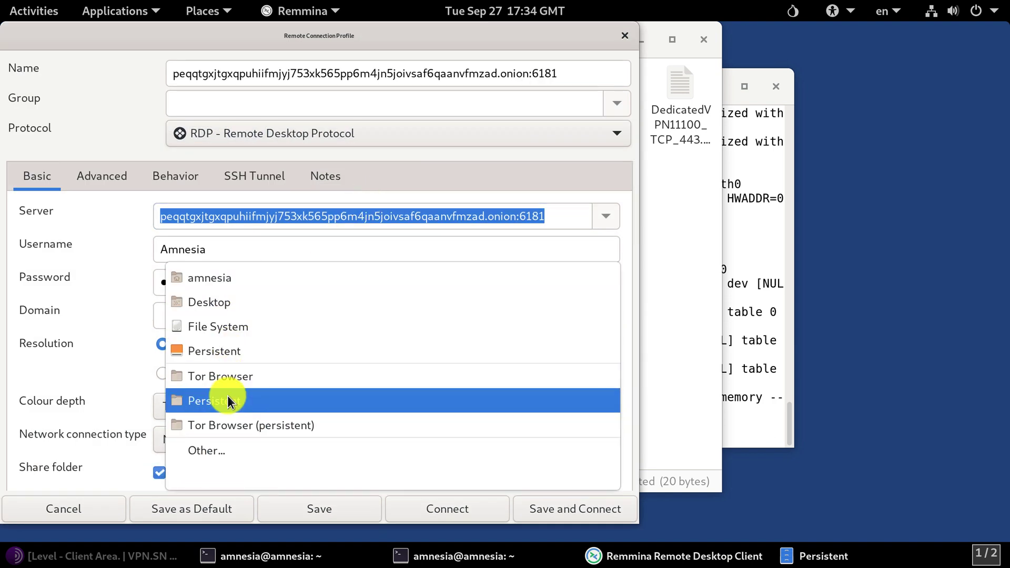
pyautogui.click(227, 395)
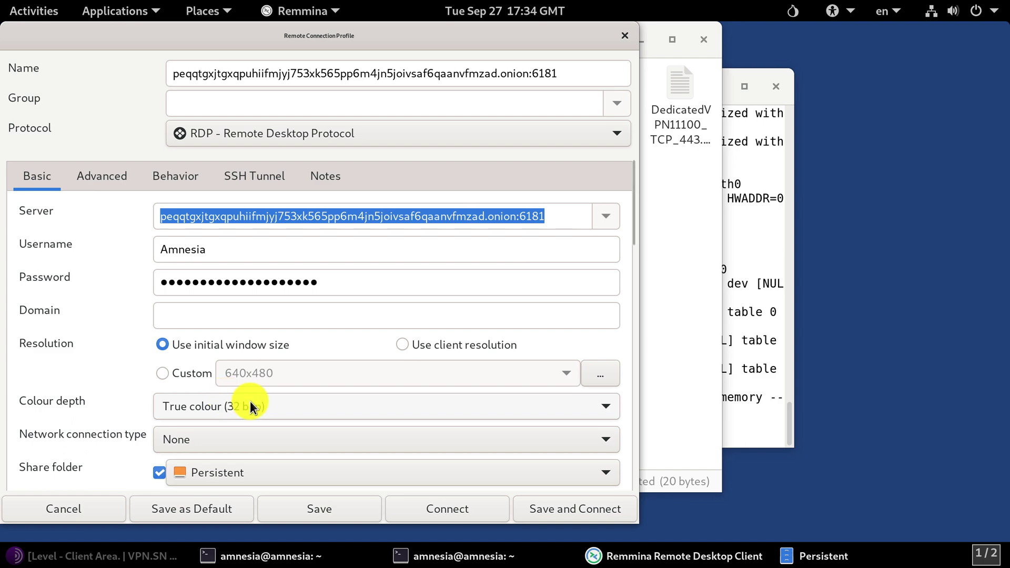
pyautogui.click(323, 499)
pyautogui.doubleClick(310, 139)
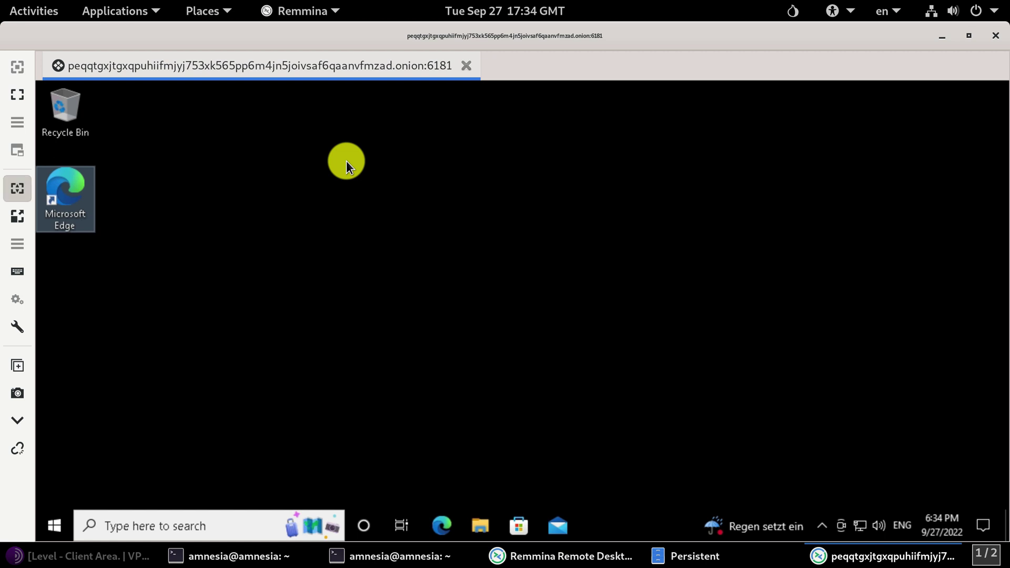
# Step: In File Explorer's This PC view, open the redirected 'Persistent on amnesia' drive
pyautogui.click(486, 523)
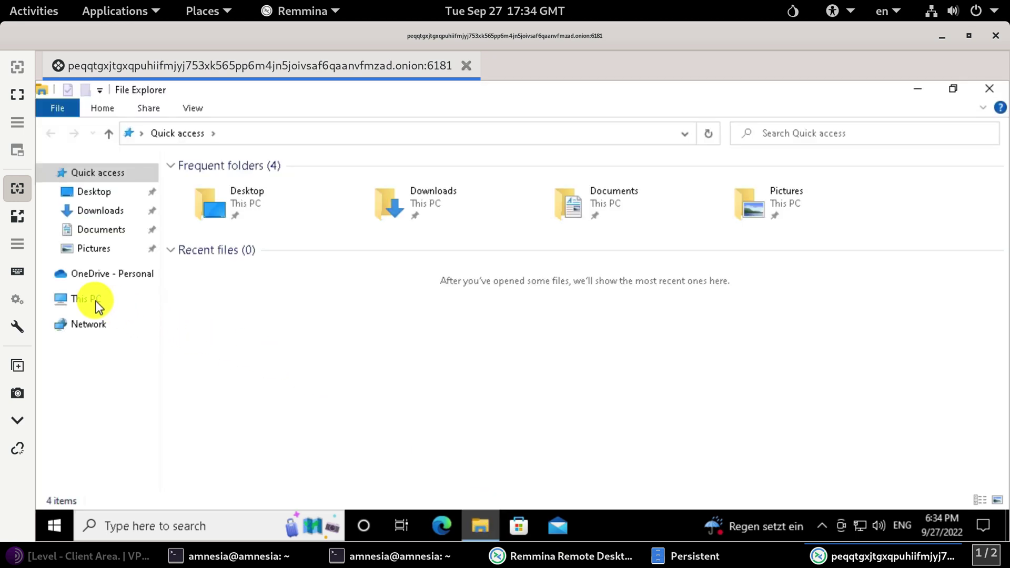
pyautogui.click(96, 301)
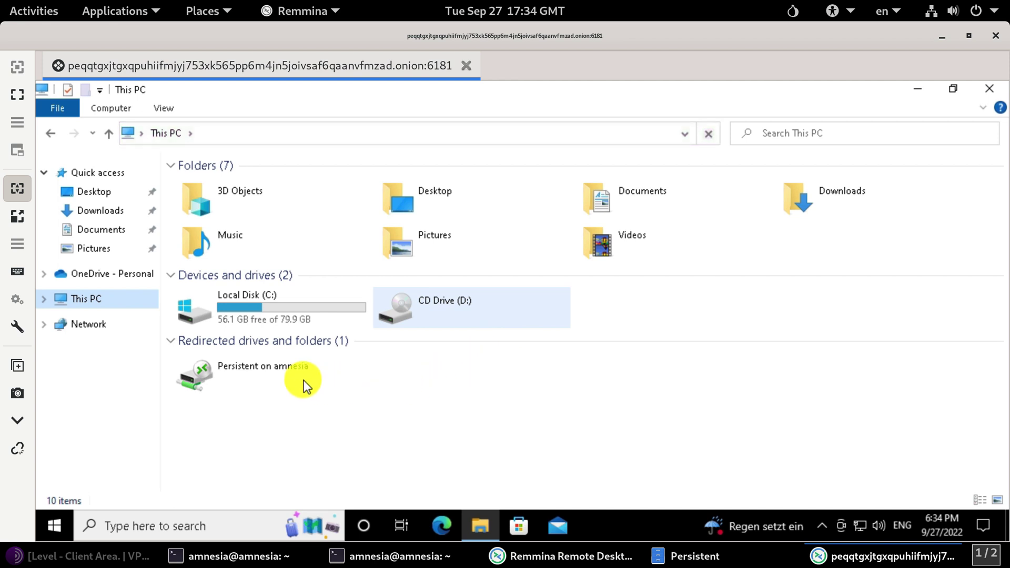
pyautogui.click(292, 375)
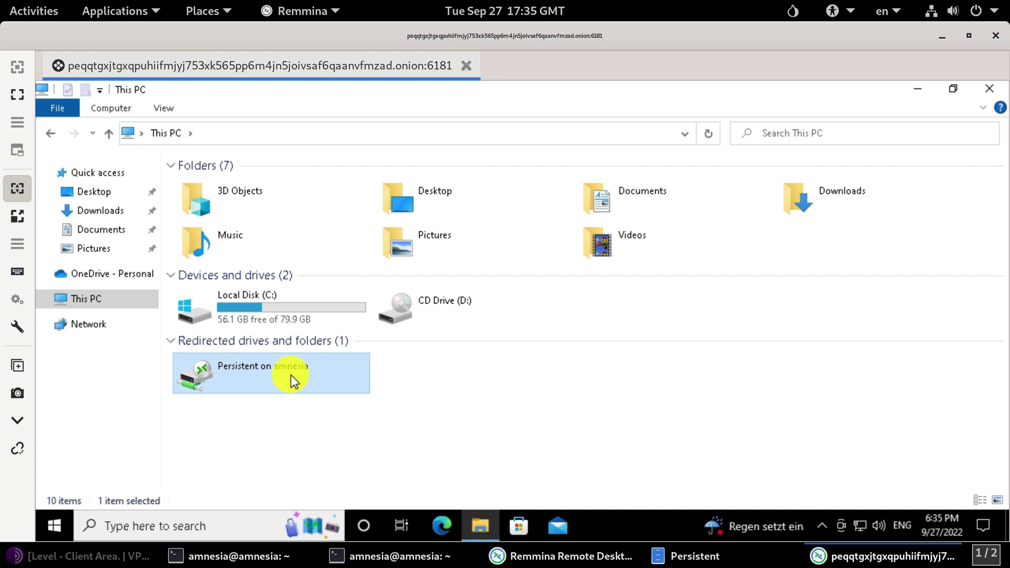
pyautogui.doubleClick(291, 375)
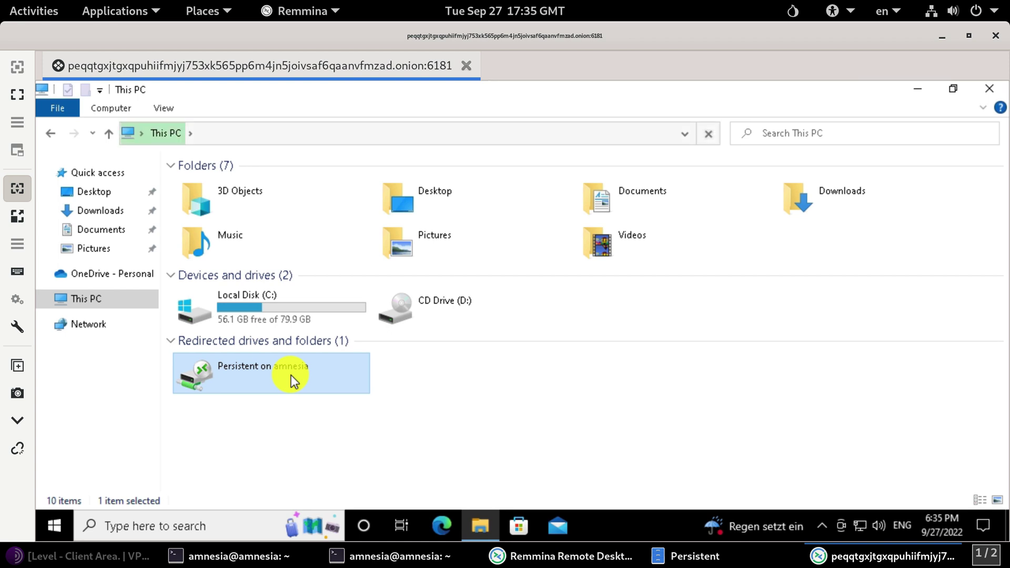
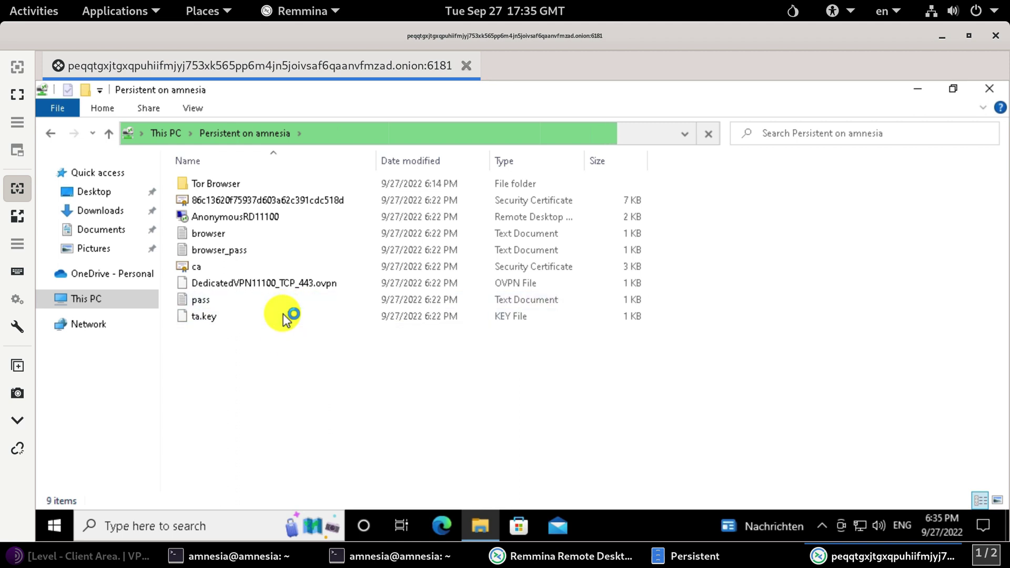
# Step: Select ta.key in the remote Persistent folder to view its details
pyautogui.click(285, 317)
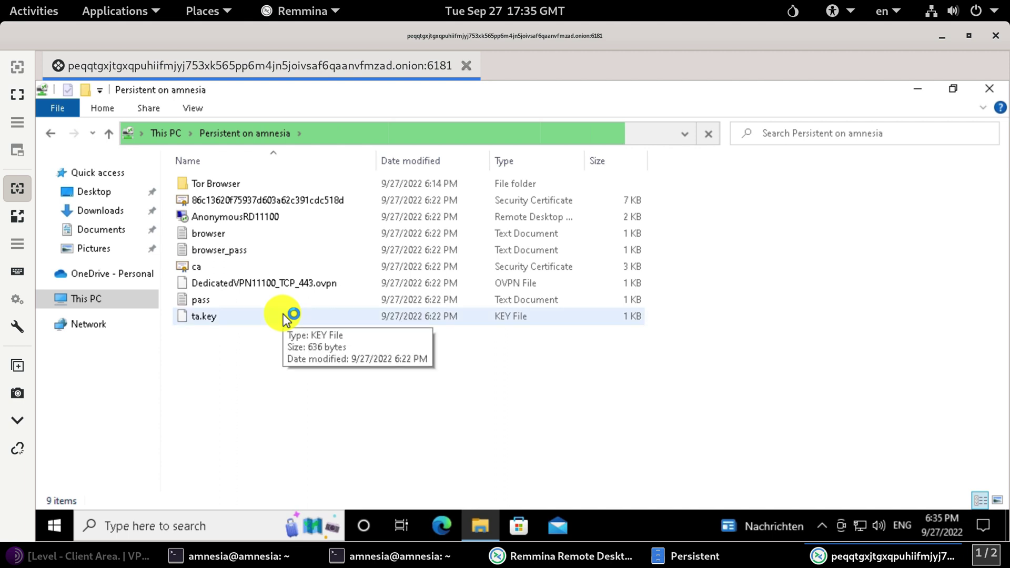
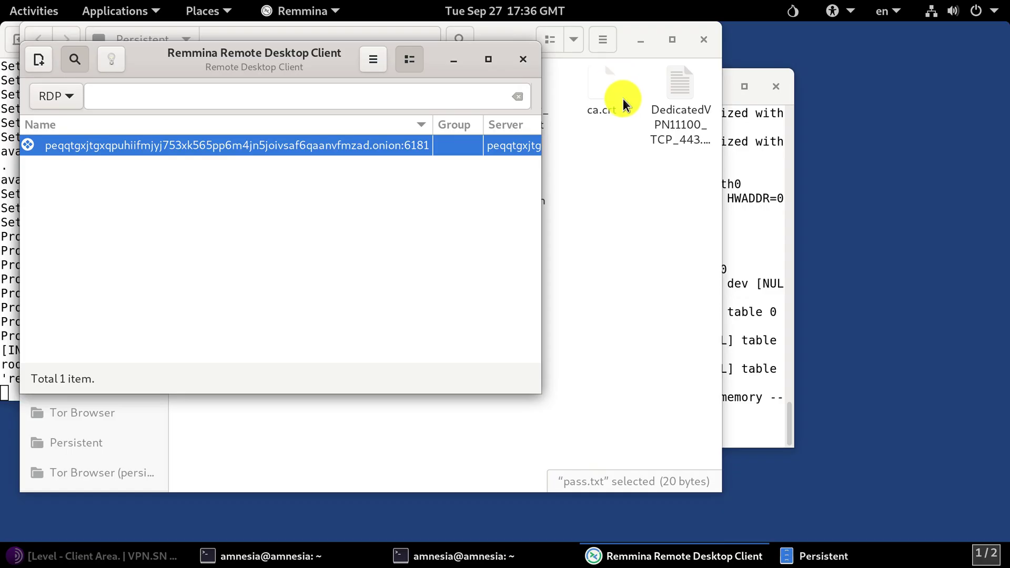
# Step: Copy the onion address from browser.txt in the Persistent folder, then return to Tor Browser
pyautogui.click(626, 174)
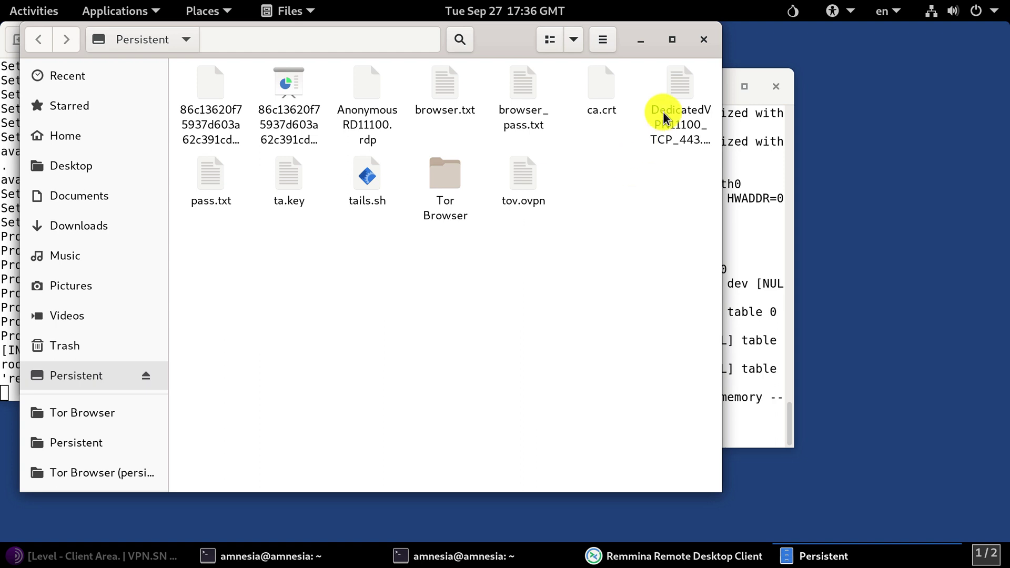
pyautogui.doubleClick(435, 108)
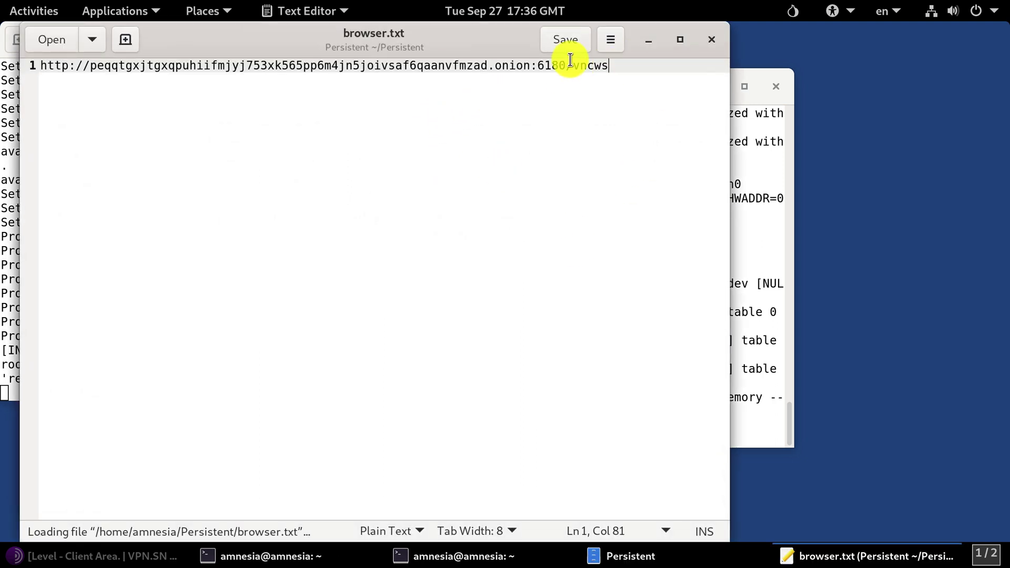
pyautogui.moveTo(607, 63); pyautogui.dragTo(10, 50)
pyautogui.rightClick(274, 61)
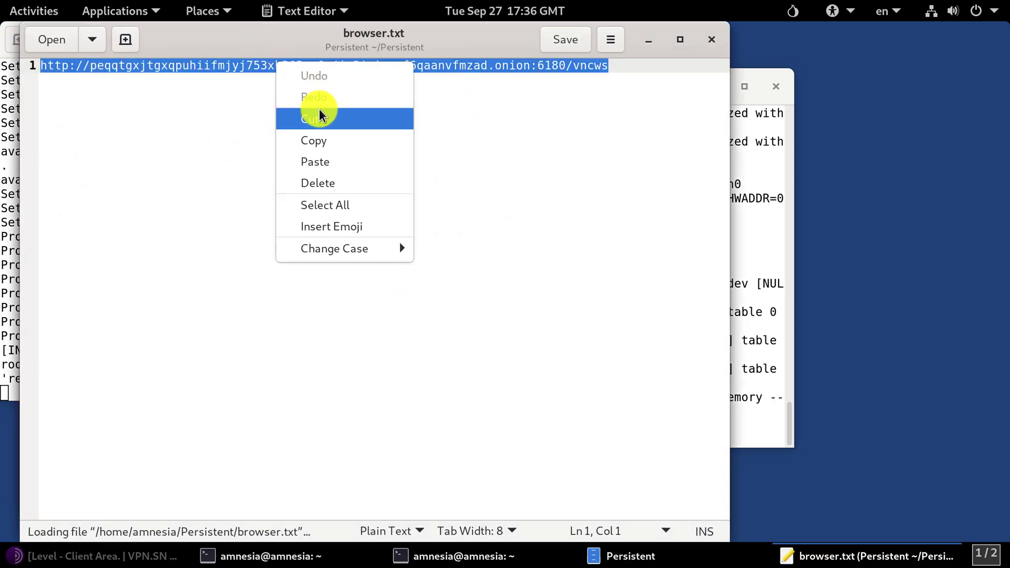
pyautogui.click(319, 139)
pyautogui.click(142, 556)
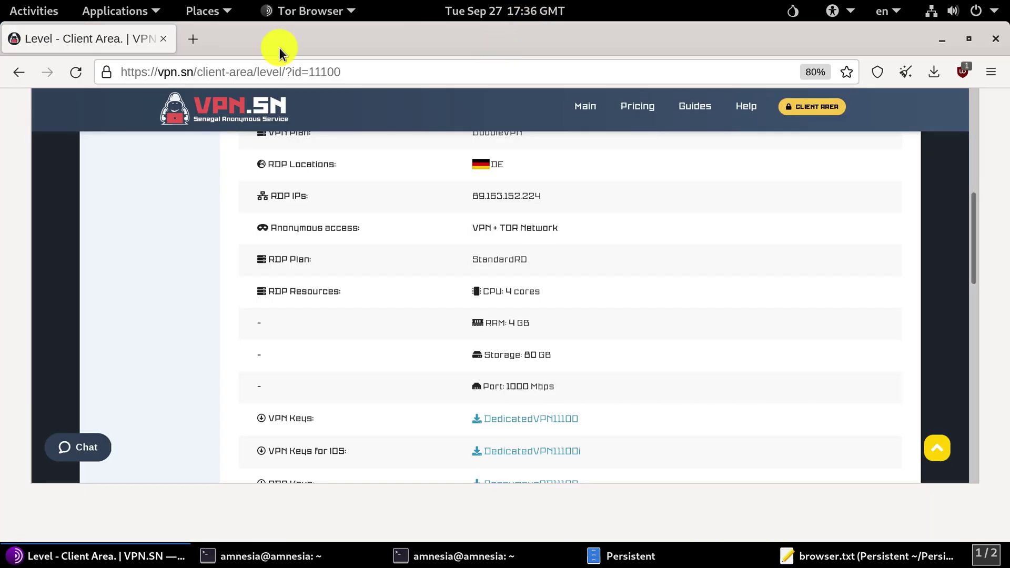
# Step: Load the copied onion noVNC address in a new Tor Browser tab
pyautogui.click(191, 36)
pyautogui.rightClick(227, 75)
pyautogui.click(280, 186)
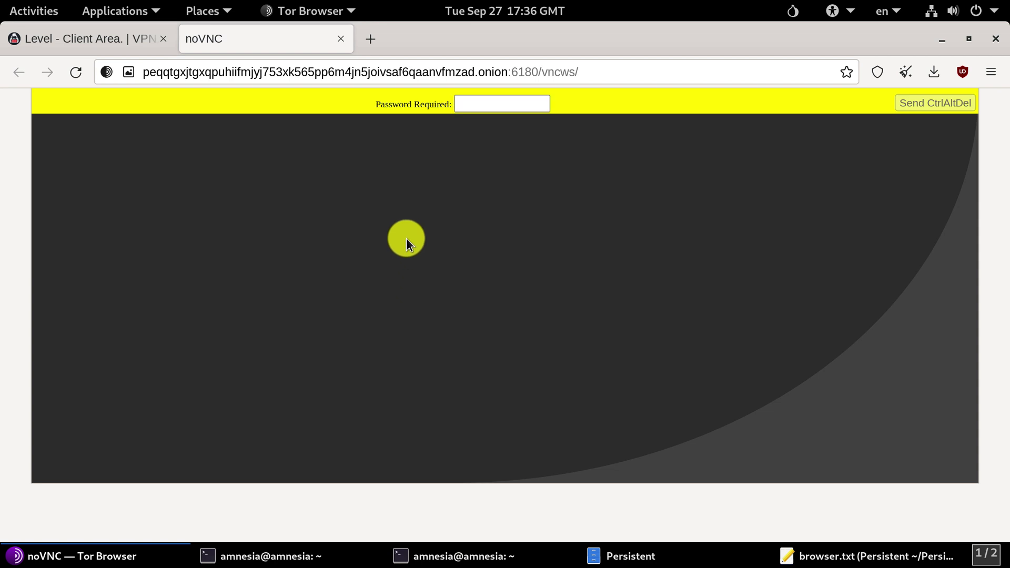
# Step: Copy the password from browser_pass.txt and submit it in the noVNC Password Required prompt
pyautogui.click(633, 556)
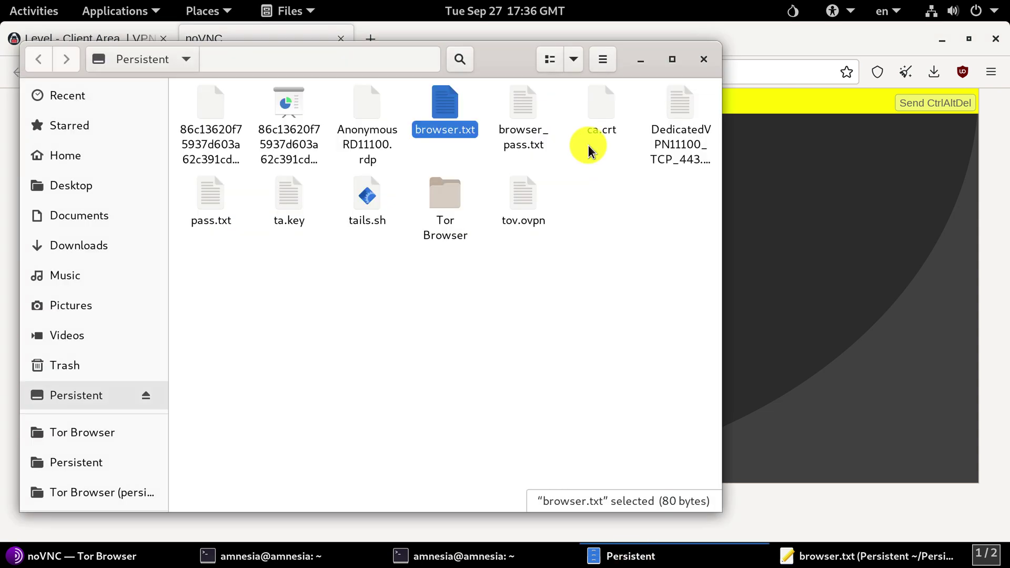
pyautogui.doubleClick(538, 112)
pyautogui.doubleClick(176, 94)
pyautogui.rightClick(88, 95)
pyautogui.click(131, 171)
pyautogui.click(852, 239)
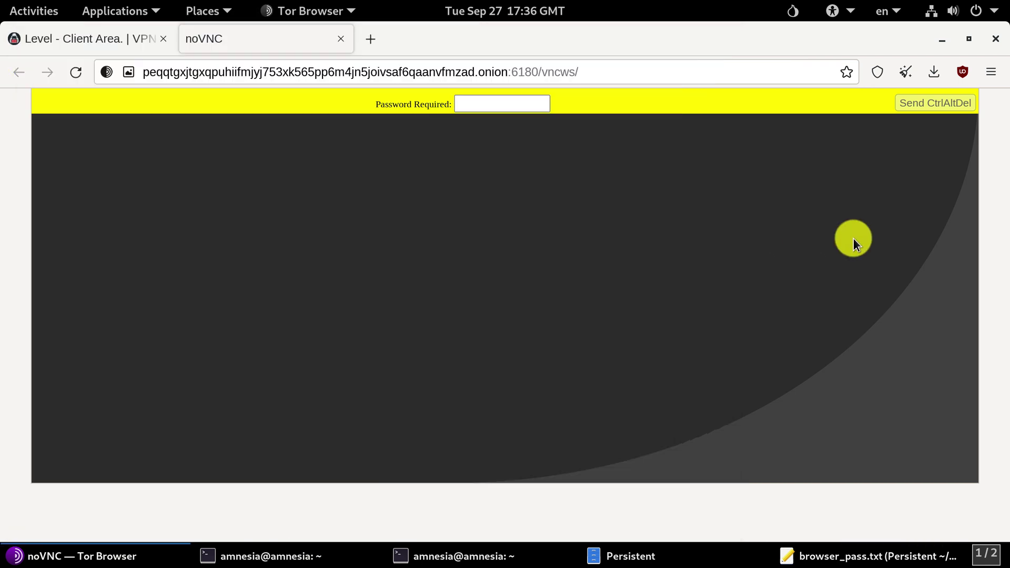
pyautogui.rightClick(506, 110)
pyautogui.click(538, 211)
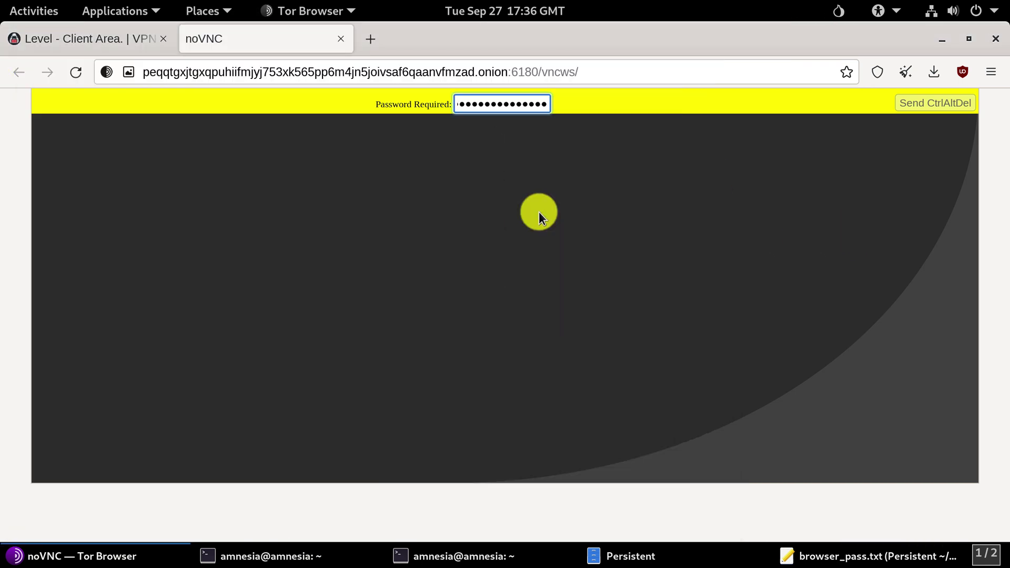
pyautogui.press('Return')
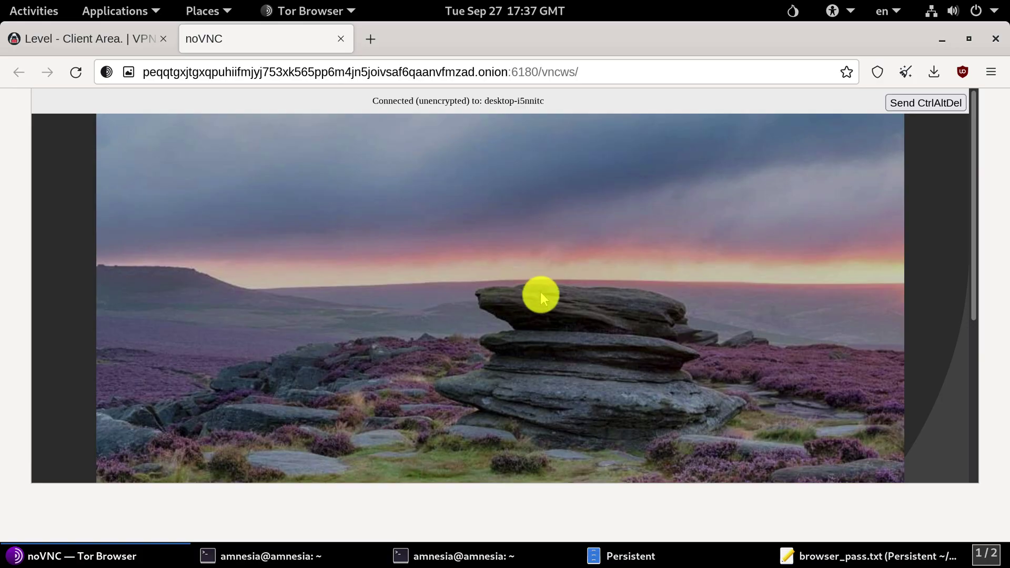
# Step: Dismiss the remote Windows lock screen to reach the sign-in page
pyautogui.click(538, 290)
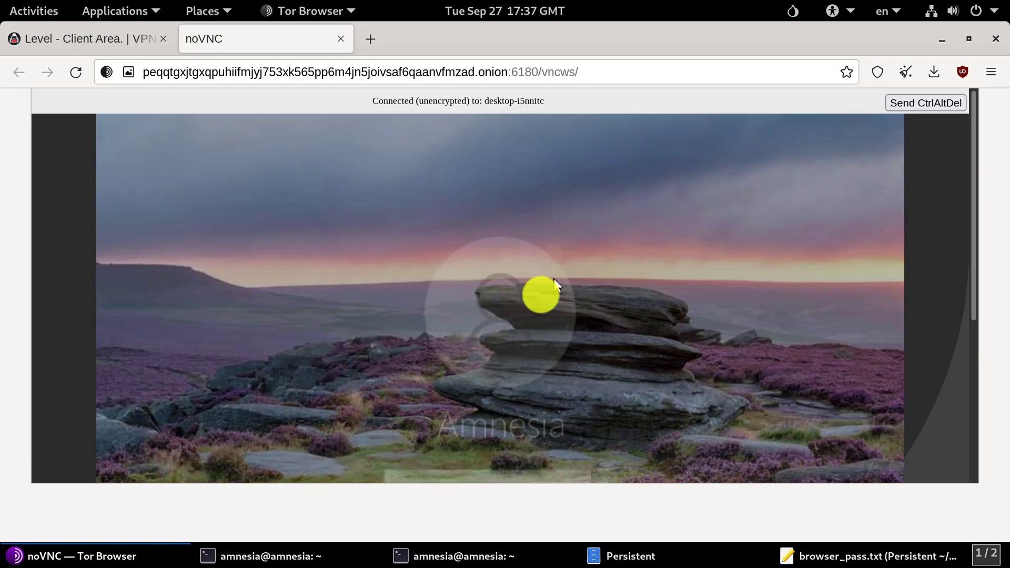
pyautogui.moveTo(971, 130); pyautogui.dragTo(969, 200)
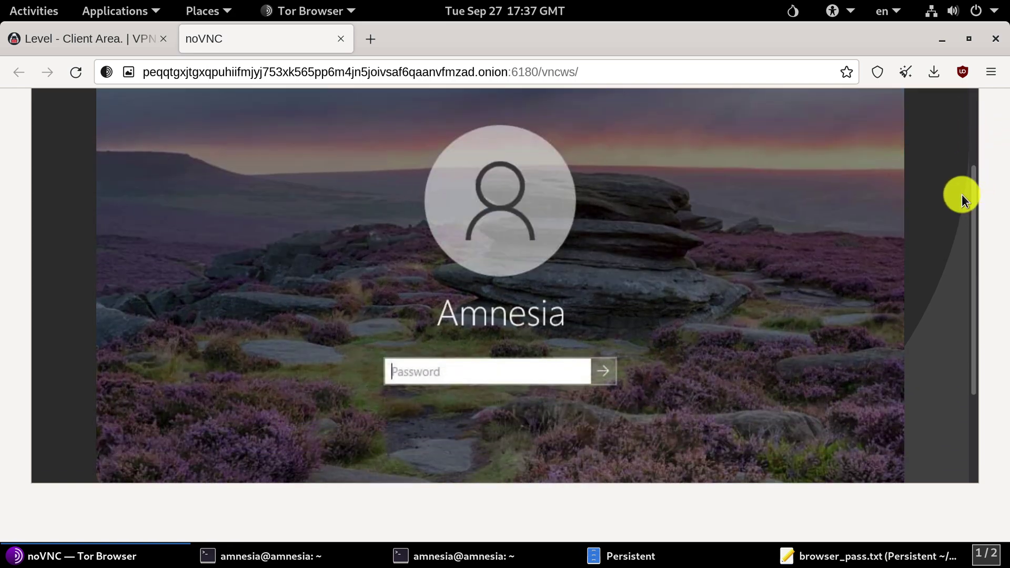
pyautogui.write('a')
# Step: Clear the stray character from the remote password field and bring the Persistent folder forward
pyautogui.click(670, 550)
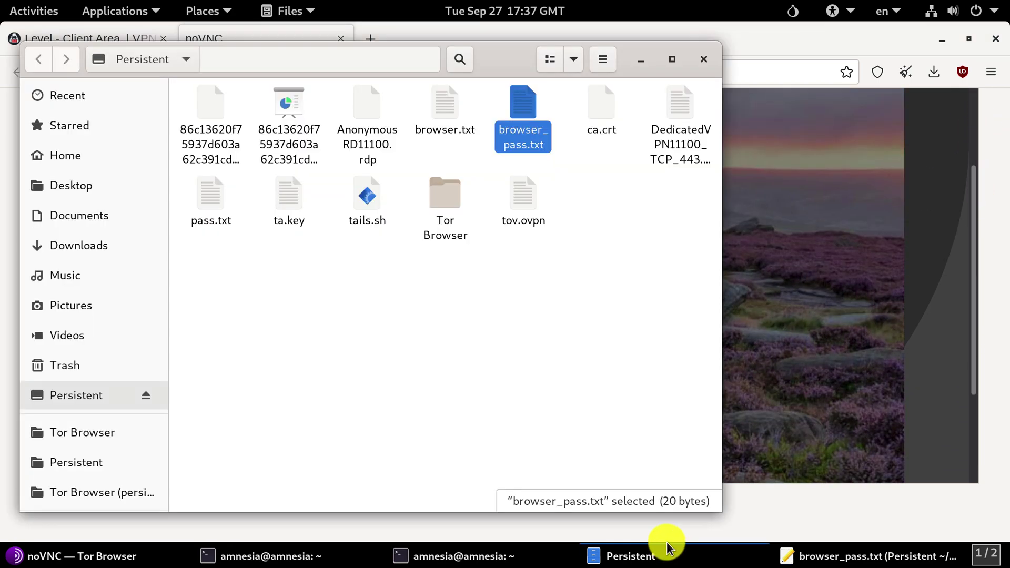
pyautogui.click(795, 218)
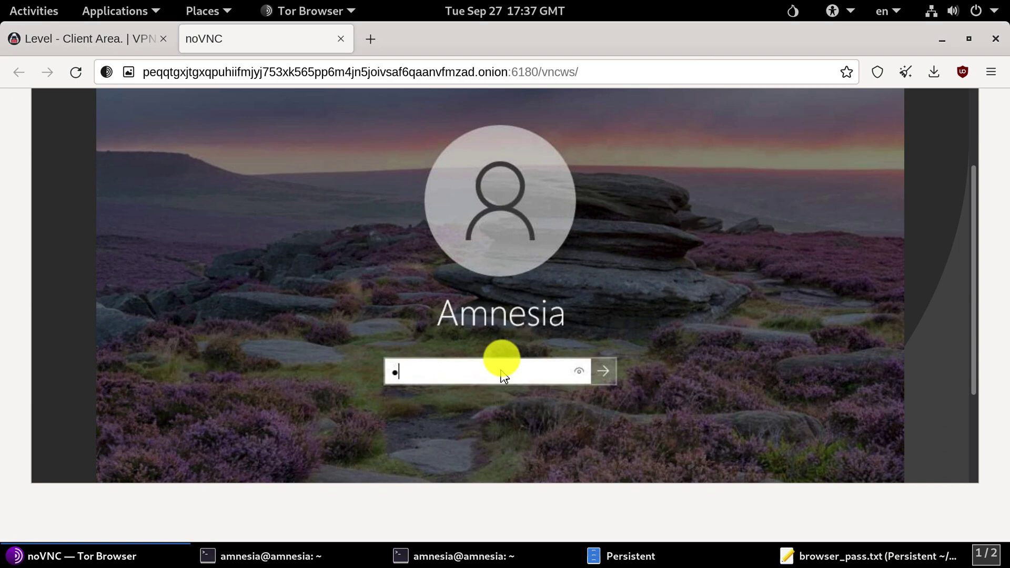
pyautogui.press('BackSpace')
pyautogui.click(605, 554)
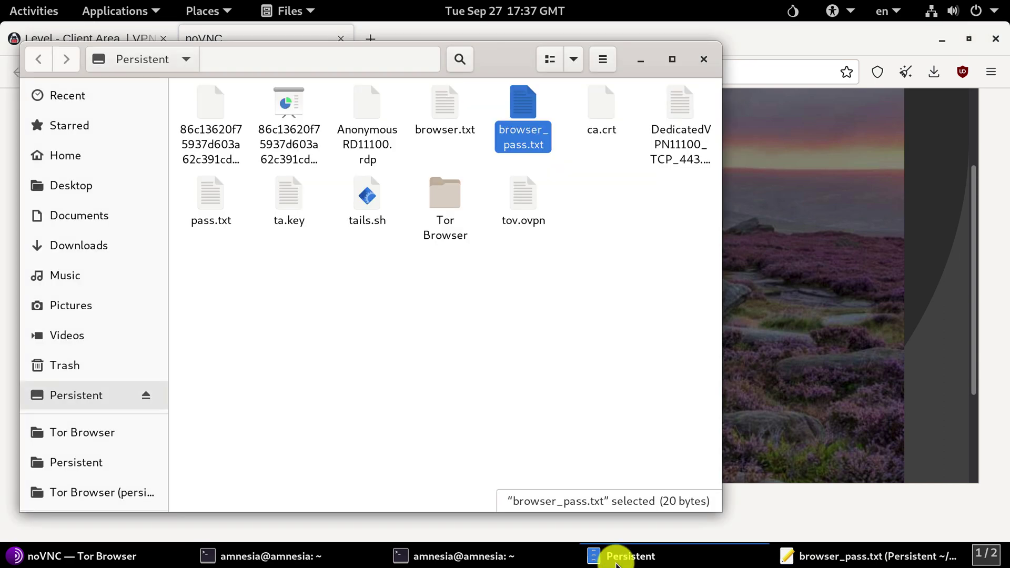